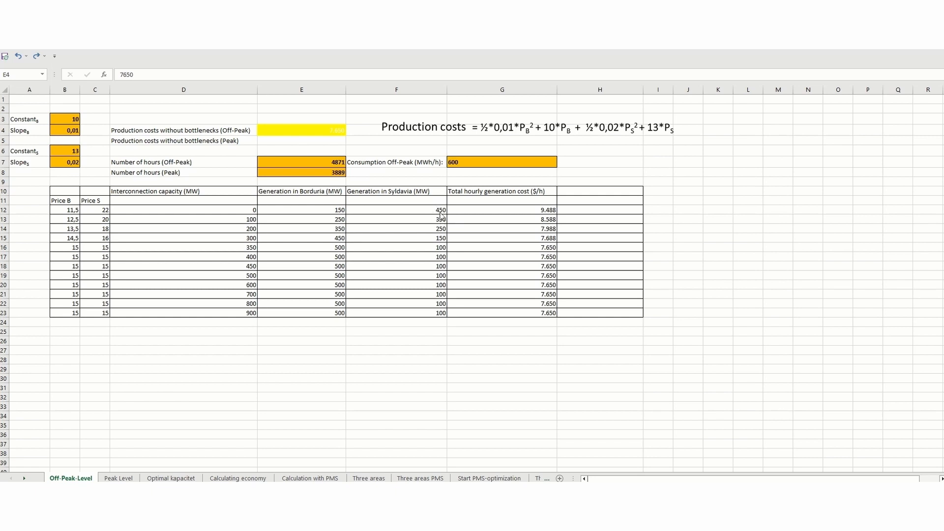
- Examine the formulas for Price B, Price S and total hourly generation cost in the zero-capacity row of the Off-Peak-Level sheet
left_click(72, 210)
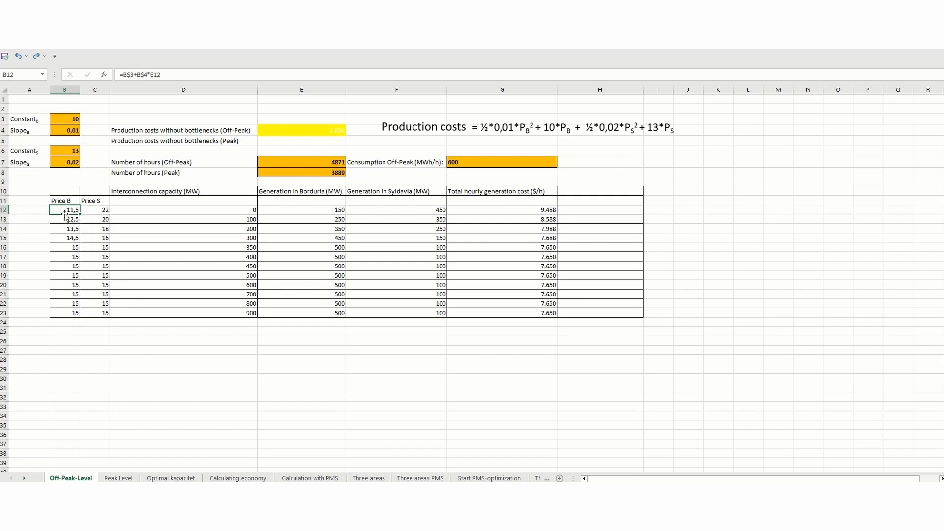
left_click(102, 210)
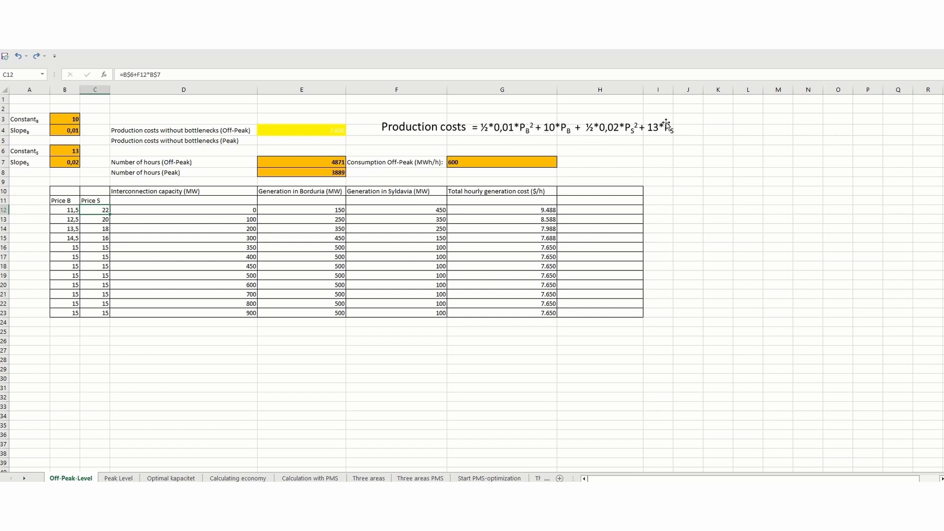
left_click(550, 210)
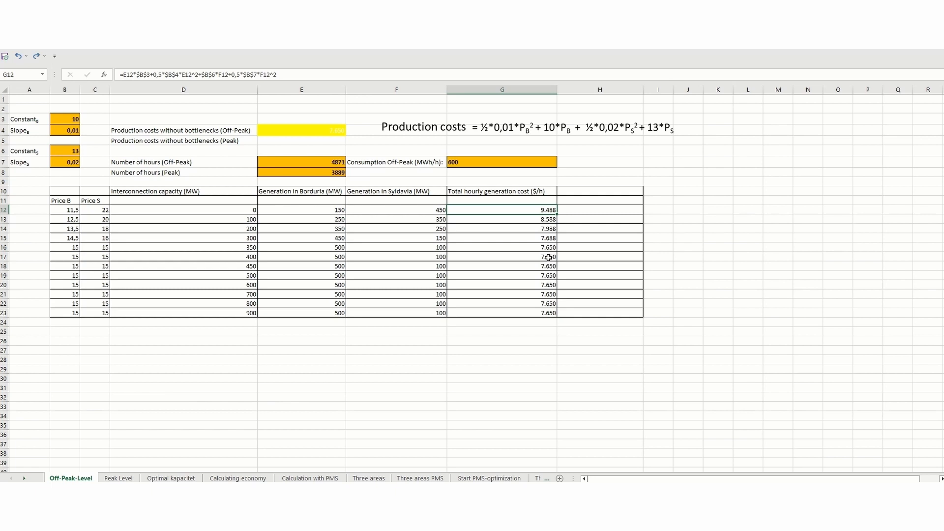
- Reveal the hidden off-peak production cost without bottlenecks in E4 and the "Hourly constraint cost ($/h)" header in H10 using dark text
left_click(292, 127)
key("ctrl+y")
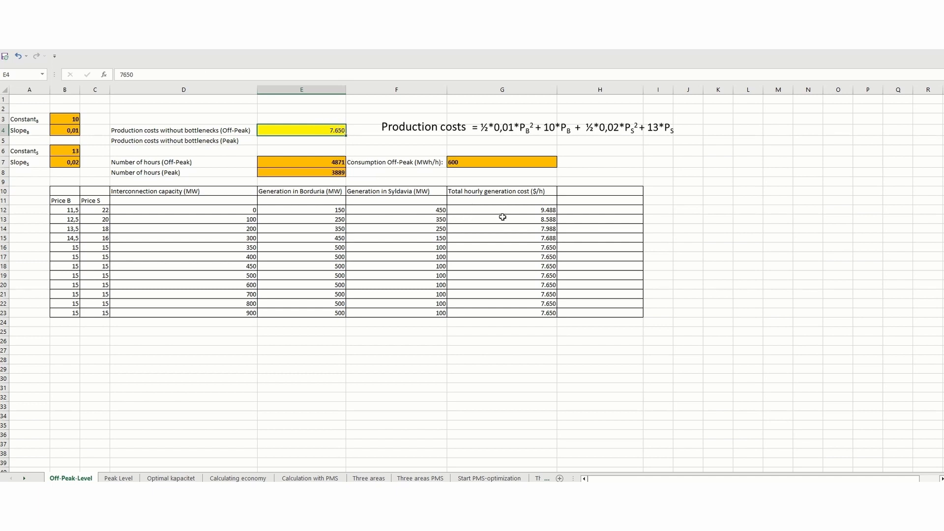
left_click(575, 193)
key("ctrl+y")
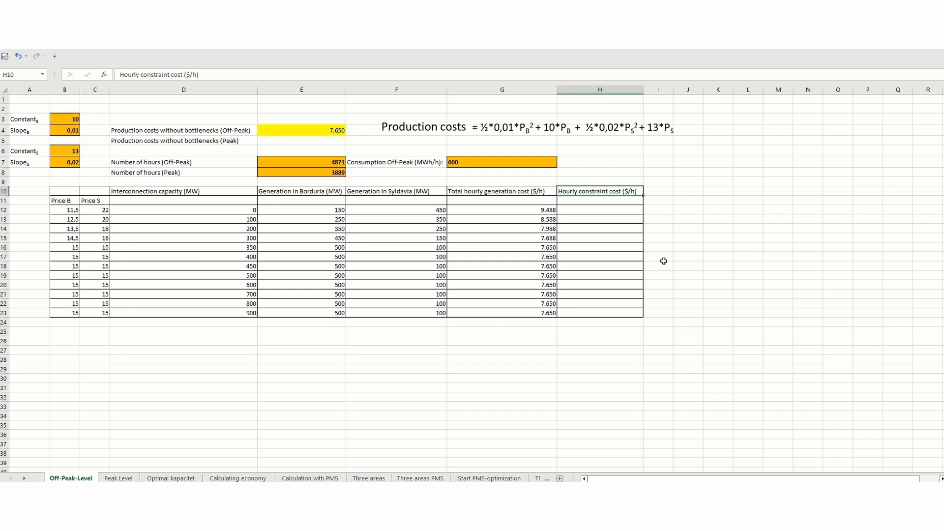
- Reveal the hidden hourly constraint costs for all interconnection capacities in H12:H23 using dark text
left_click(600, 211)
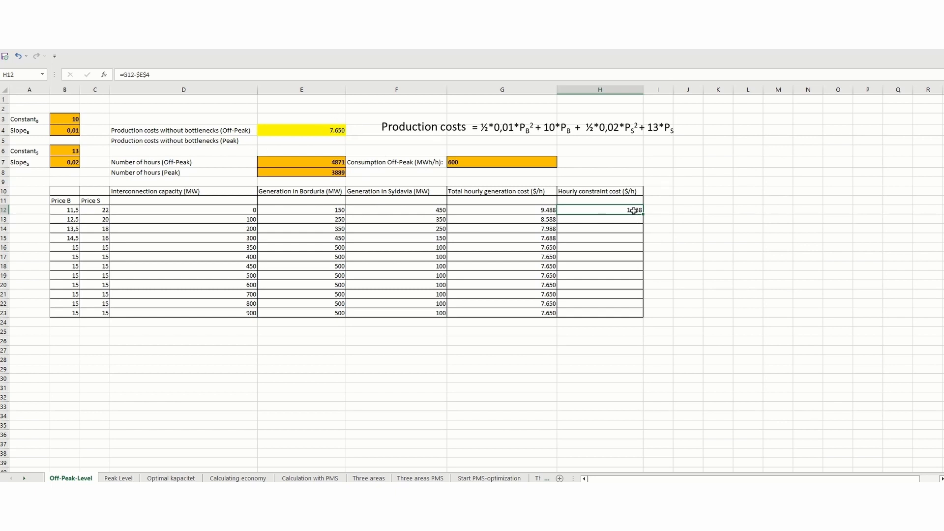
left_click_drag(644, 215, 611, 310)
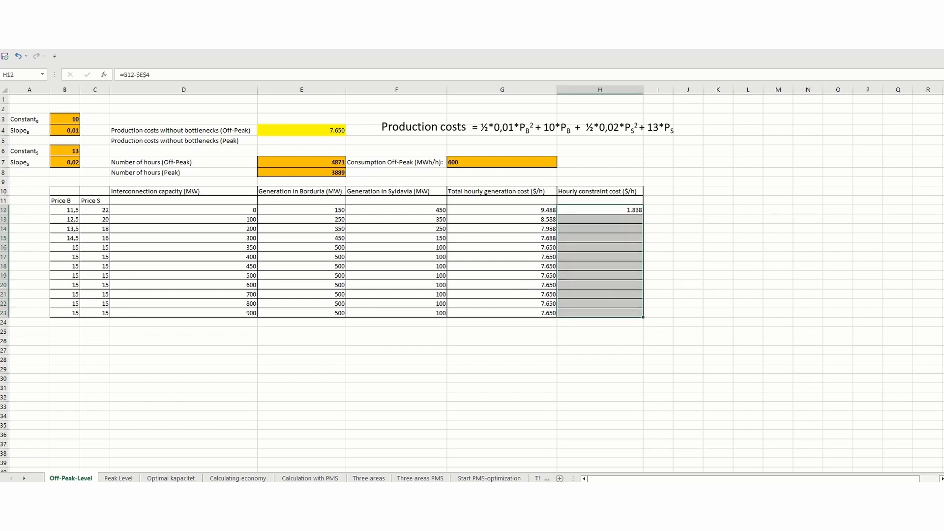
key("ctrl+d")
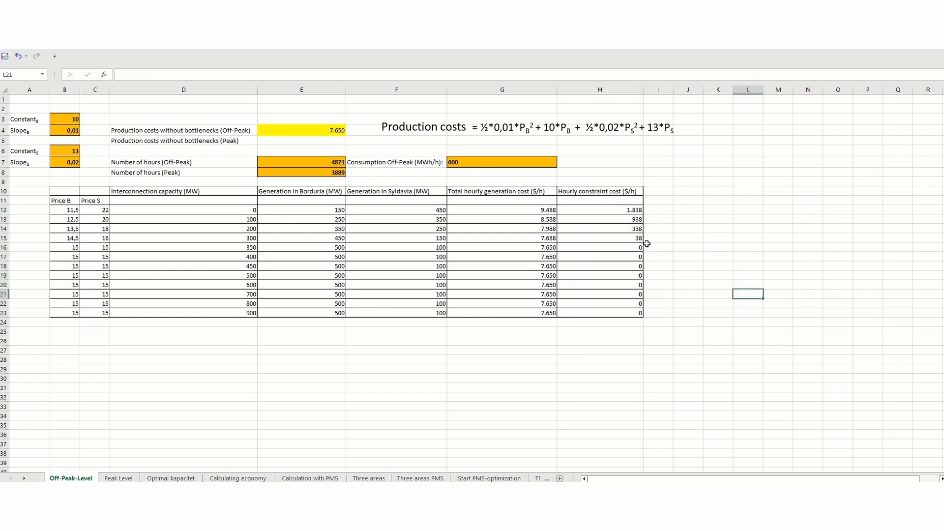
- On the Peak Level sheet, reveal the peak production cost without bottlenecks in E5 and the hidden column values in H11:H30
left_click(118, 478)
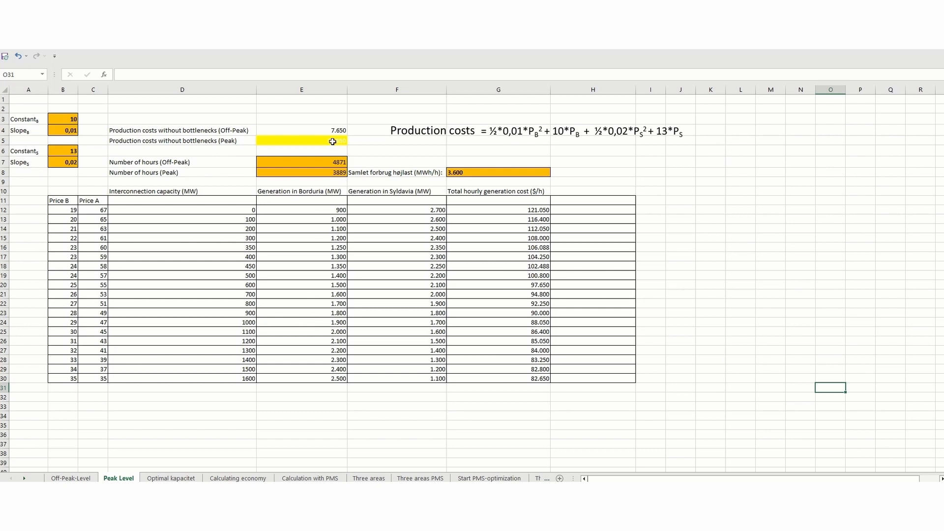
left_click(332, 139)
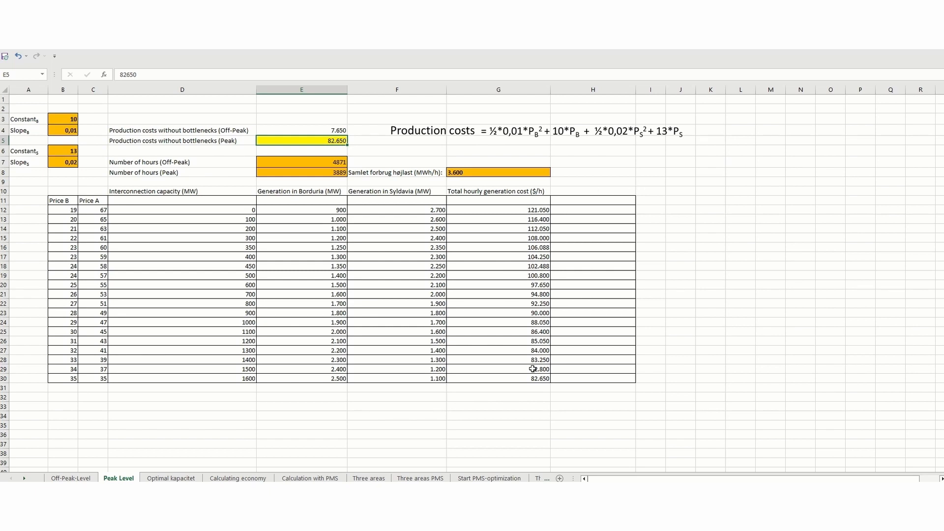
left_click_drag(581, 198, 587, 377)
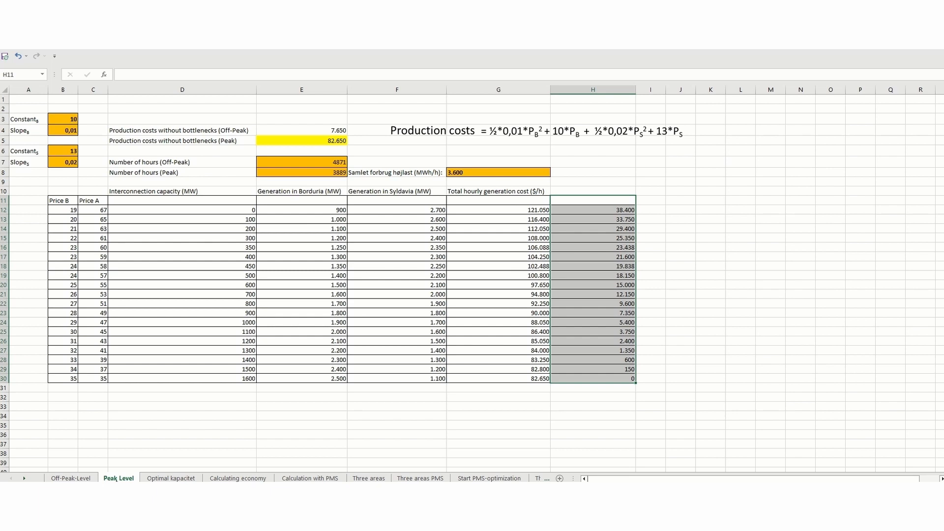
- On the Optimal kapacitet sheet, examine the formulas for annual constraint, annuitized investment and total transmission cost, including the 400 MW total
left_click(175, 478)
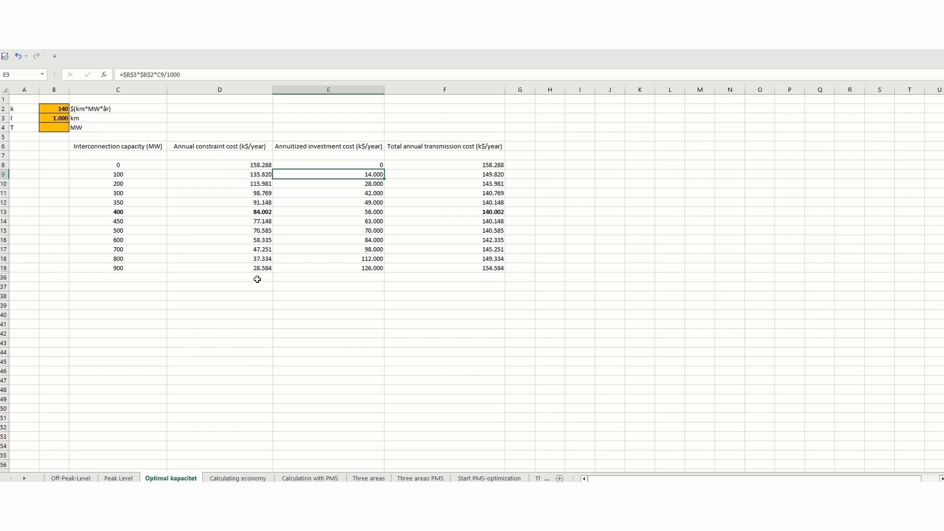
left_click(259, 165)
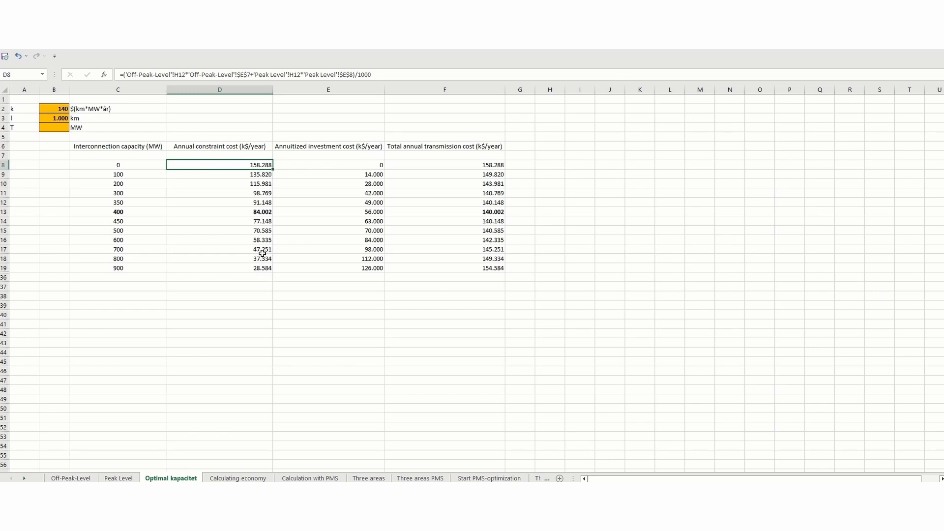
left_click(368, 167)
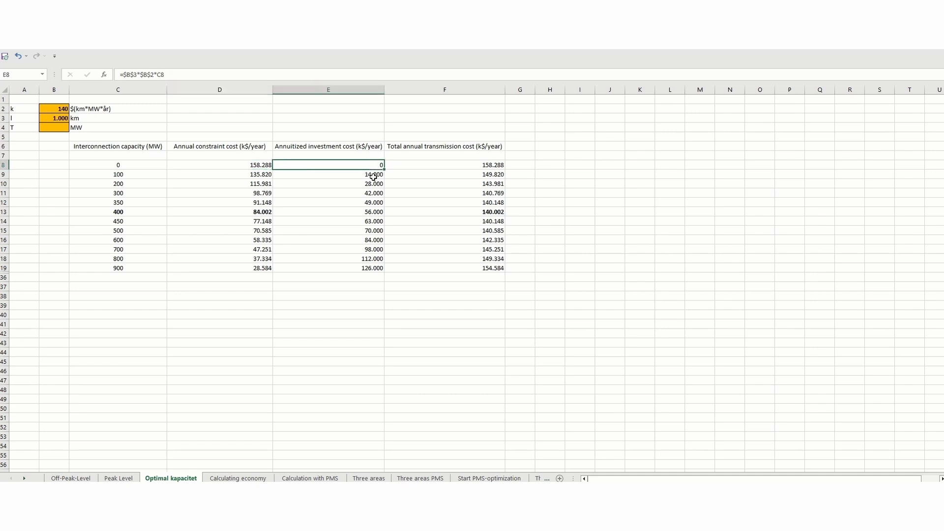
left_click(372, 176)
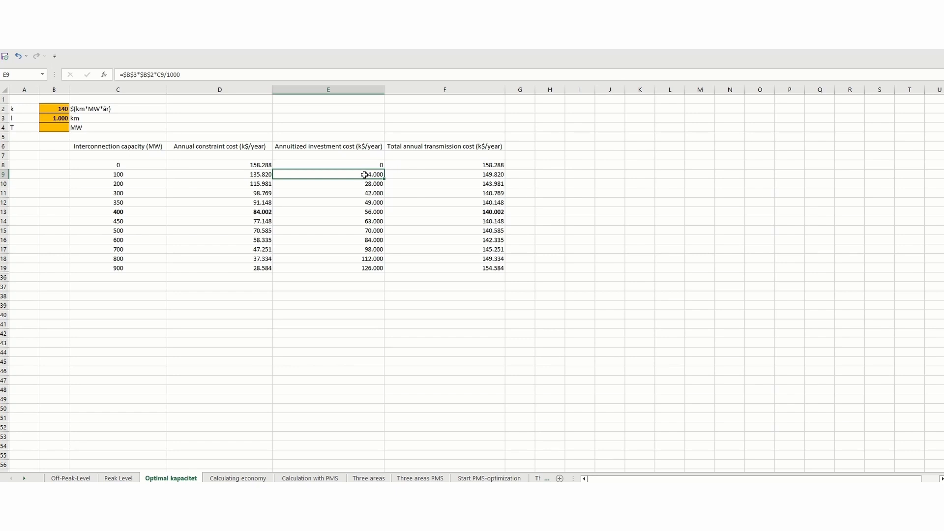
left_click(488, 174)
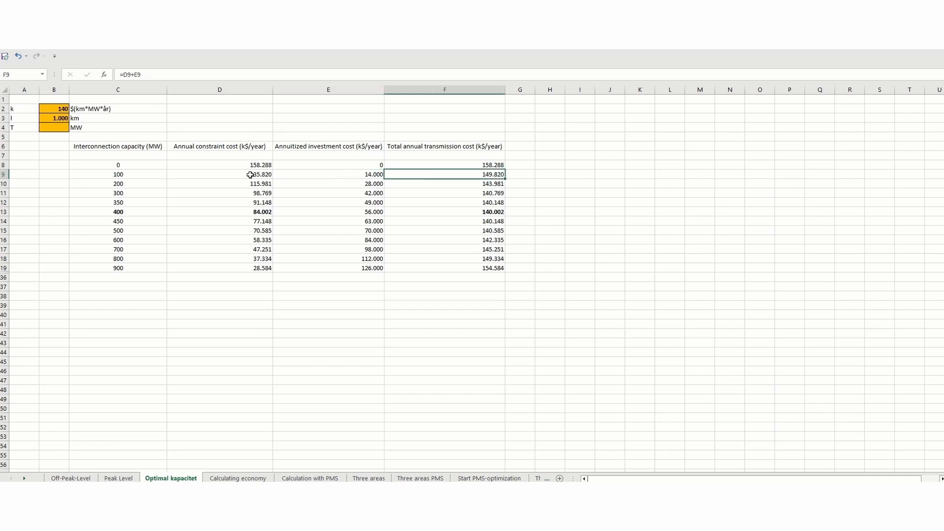
left_click(493, 212)
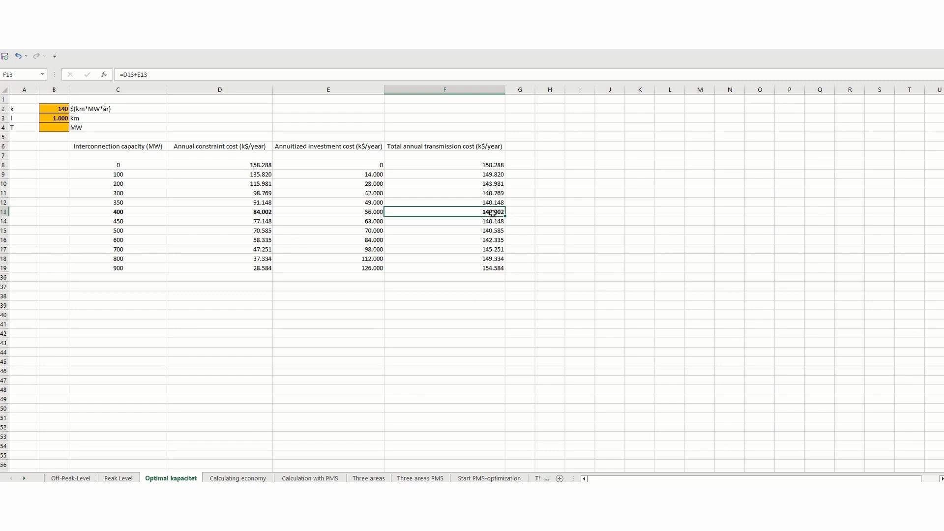
- On the Calculating economy sheet, examine the off-peak and peak marginal price formulas for areas B and S
left_click(252, 479)
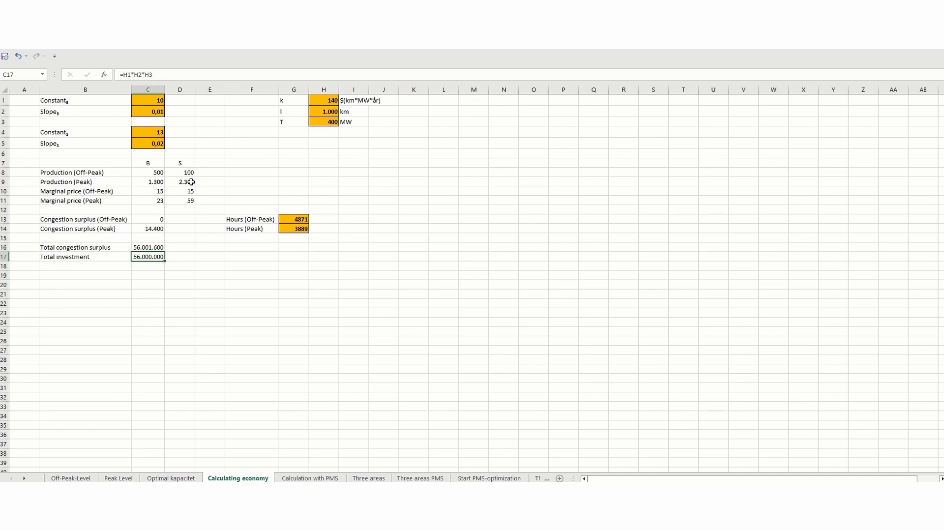
left_click(157, 193)
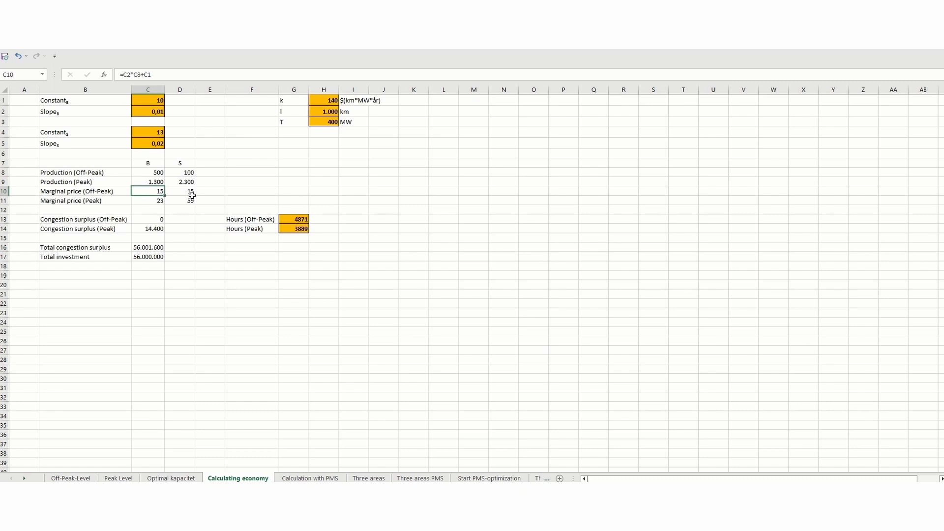
left_click(191, 192)
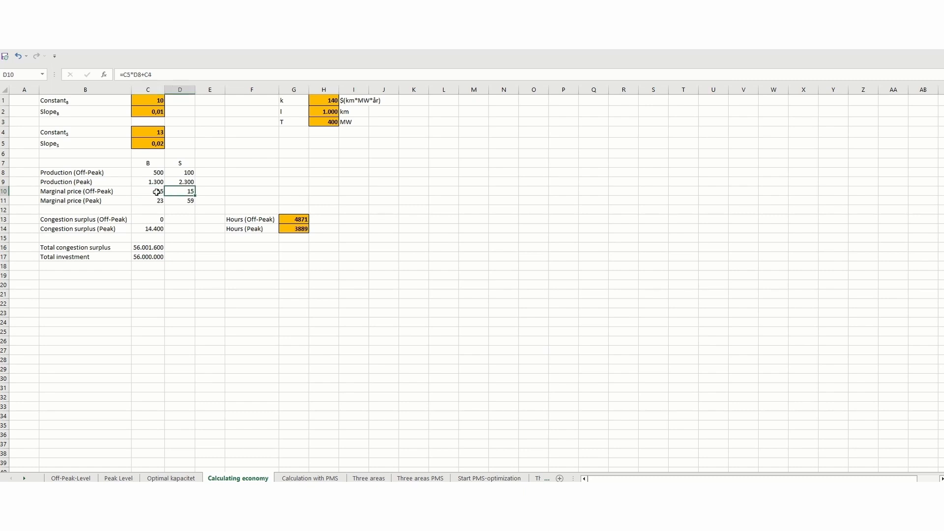
left_click(156, 192)
left_click(183, 193)
left_click(150, 201)
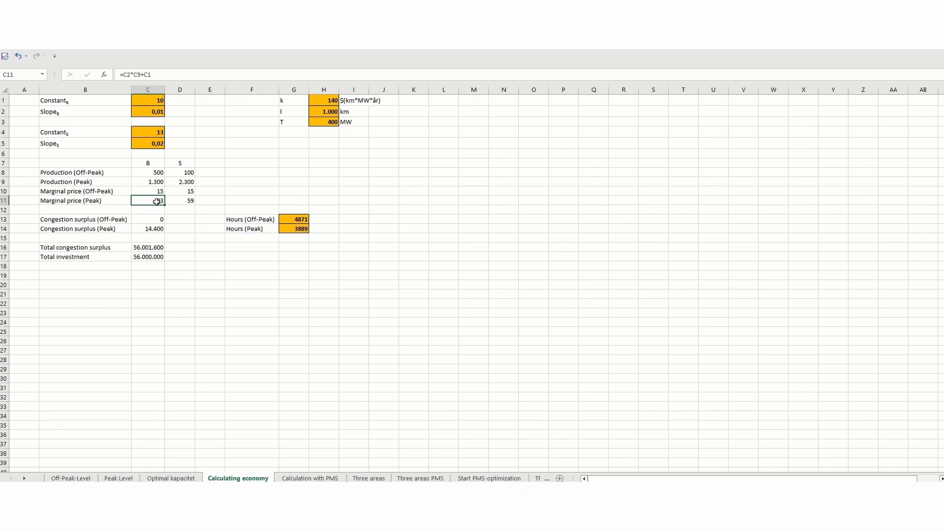
left_click(178, 201)
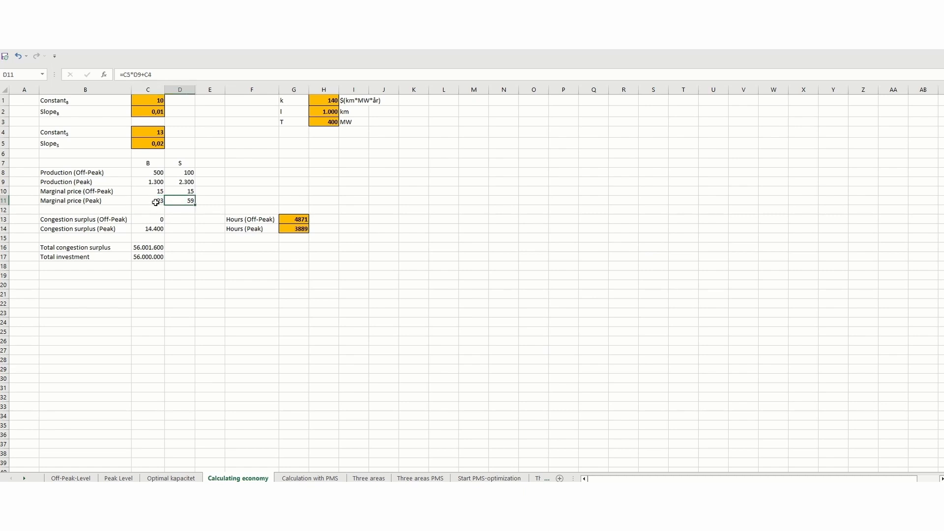
left_click(155, 202)
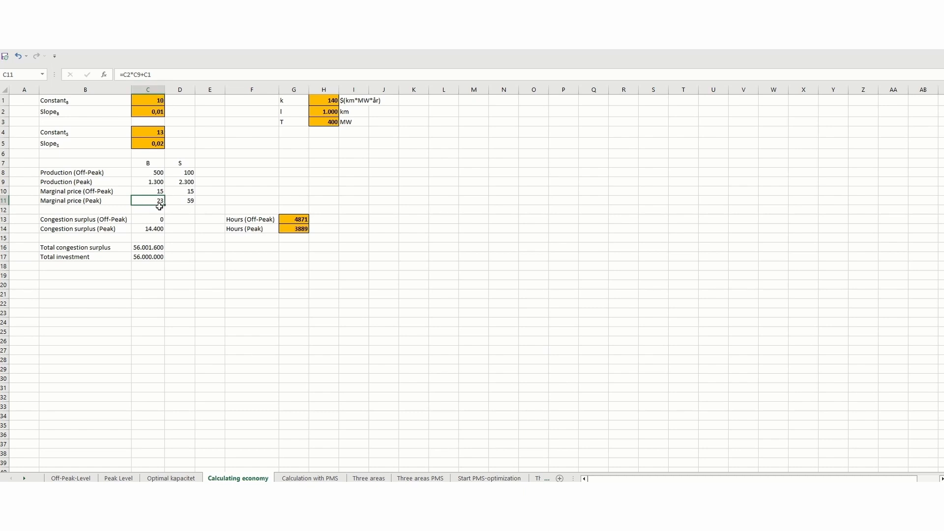
left_click(191, 199)
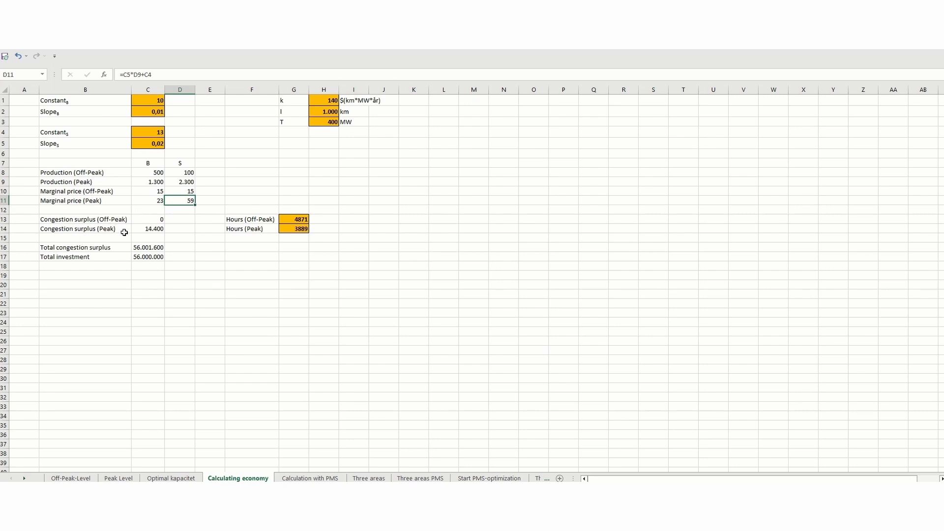
- Examine the formulas for off-peak and peak congestion surplus, total congestion surplus and total investment
left_click(155, 220)
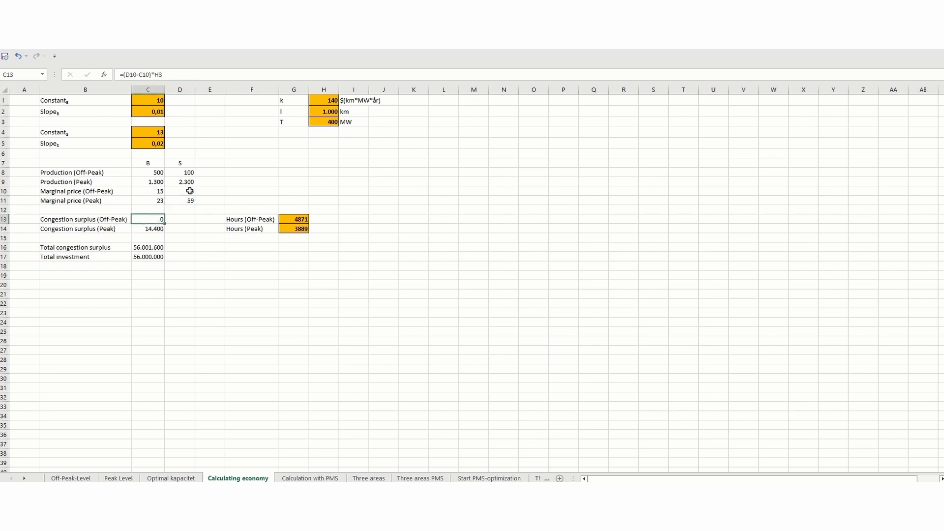
left_click(153, 229)
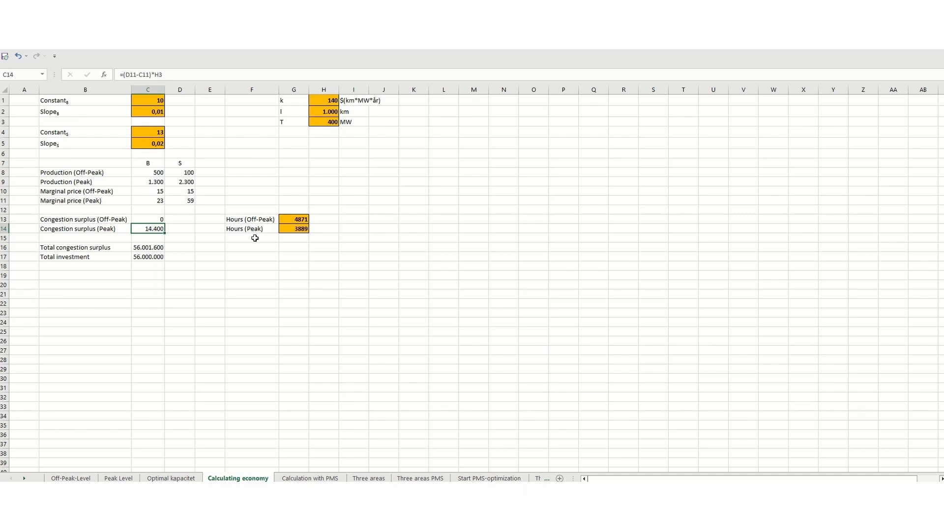
left_click(146, 249)
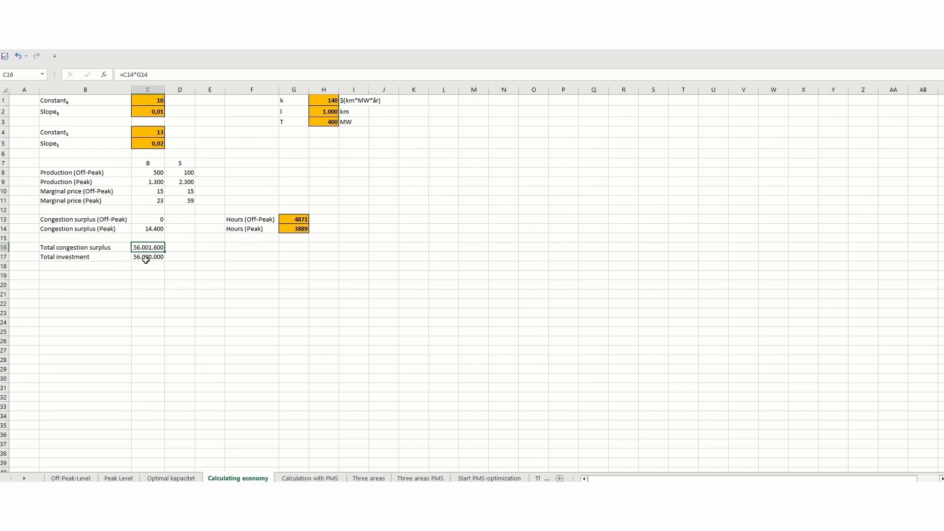
left_click(146, 258)
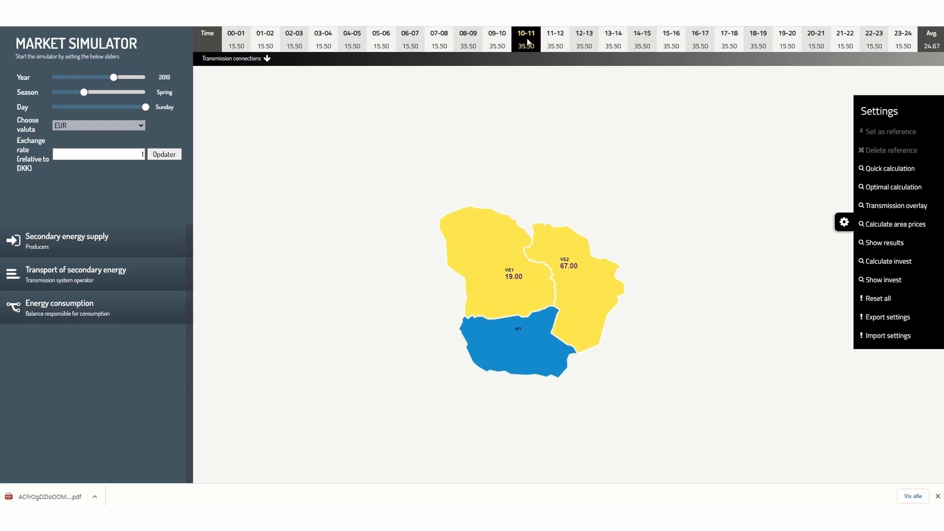
- In the Market Simulator, inspect the lowest-cost units on area VE1's marginal cost curve for hour 10-11, and close the chart
left_click(480, 261)
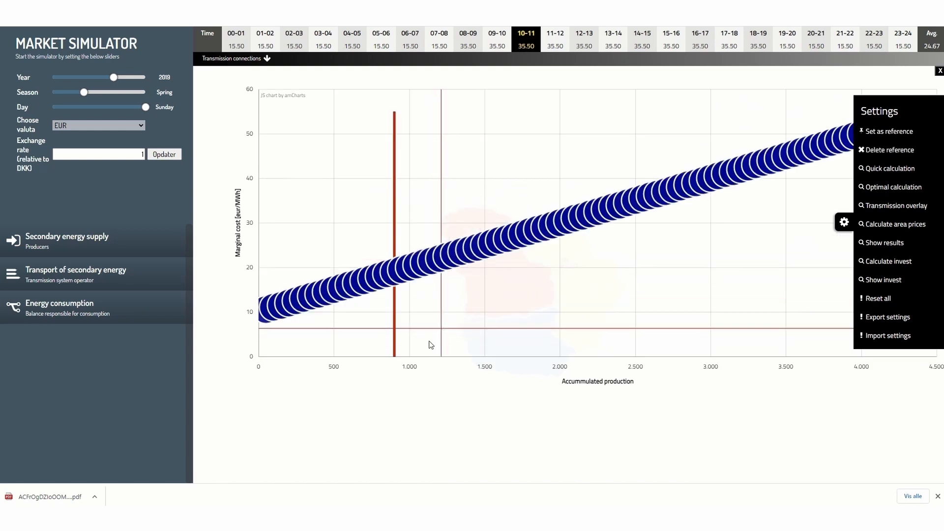
left_click_drag(419, 351, 249, 274)
mouse_move(291, 224)
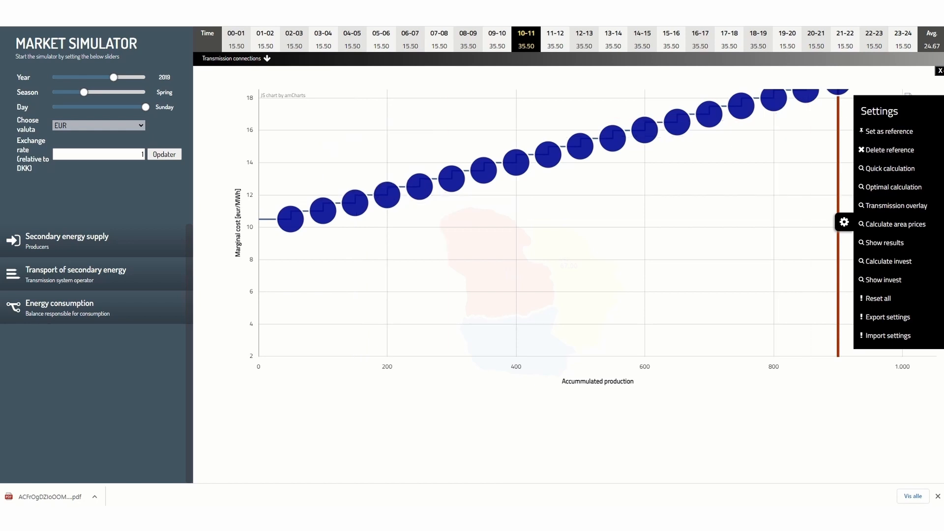
left_click(939, 71)
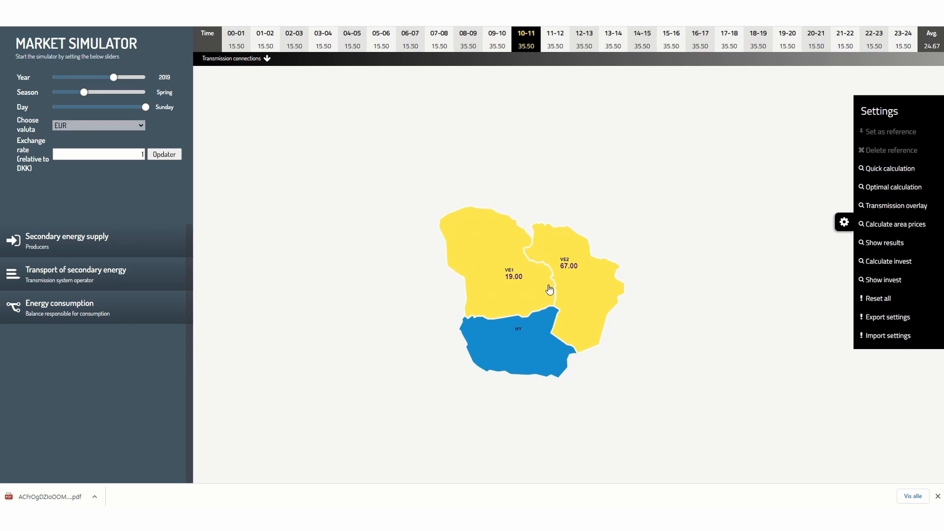
- Inspect the lowest-cost units on area VE2's marginal cost curve for hour 10-11, and close the chart
left_click(586, 289)
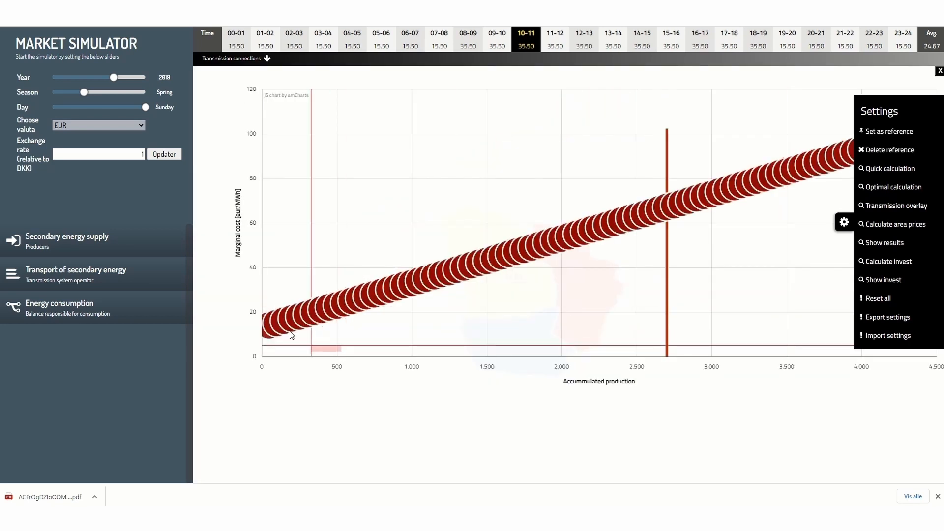
left_click_drag(255, 304, 256, 305)
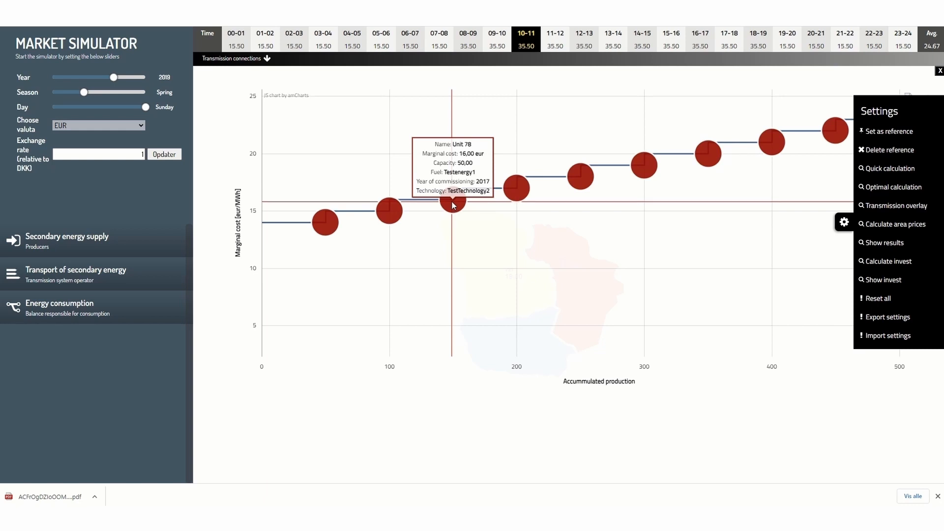
left_click(940, 71)
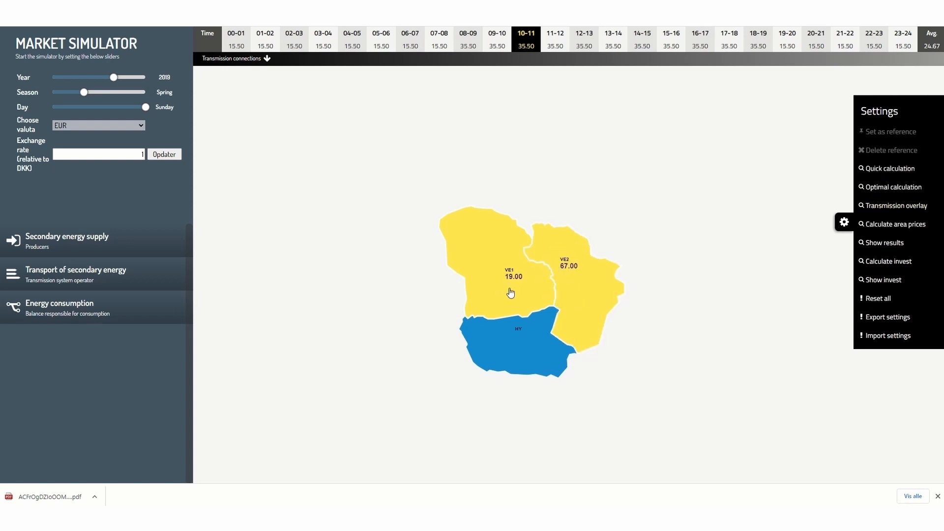
- Show the market results for areas VE1 and VE2 in hour 10-11
left_click(880, 243)
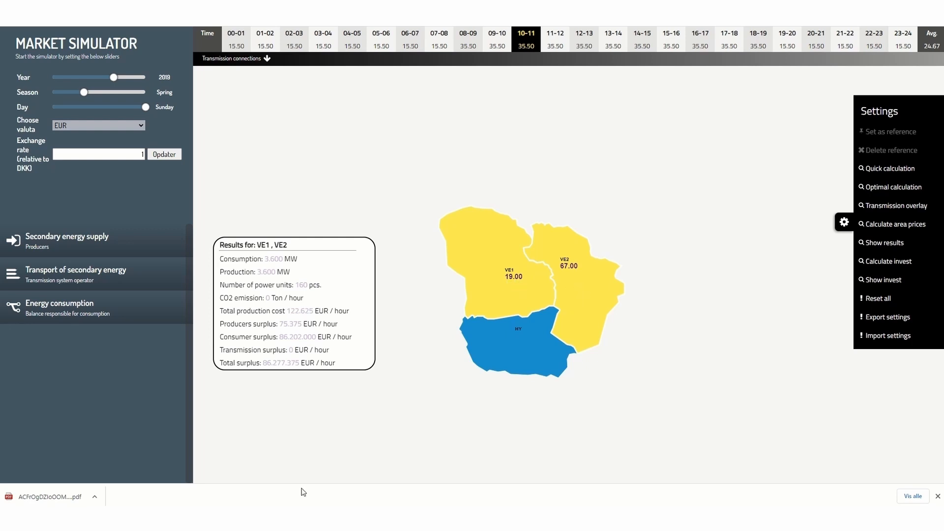
- Compare the simulator's hour 10-11 results with the peak values in the zero-capacity row of the Excel sheet
key("alt+Tab")
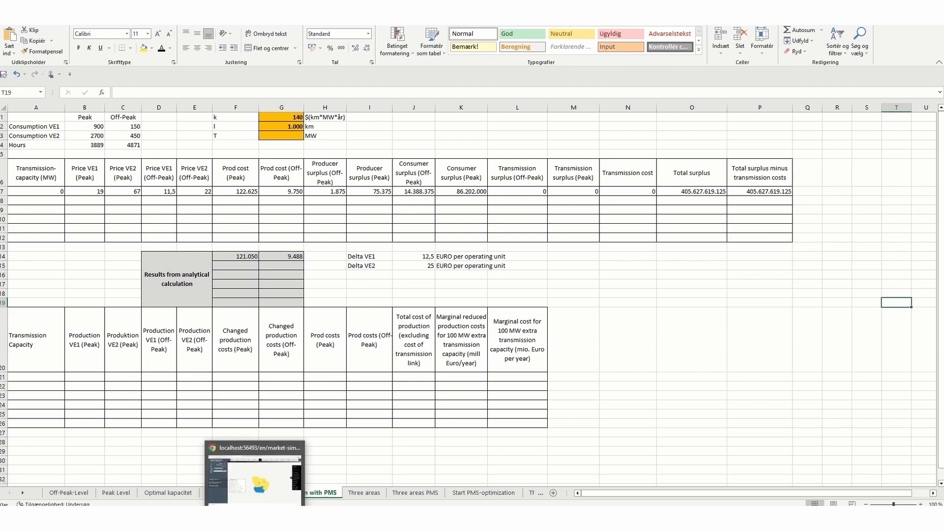
left_click(255, 474)
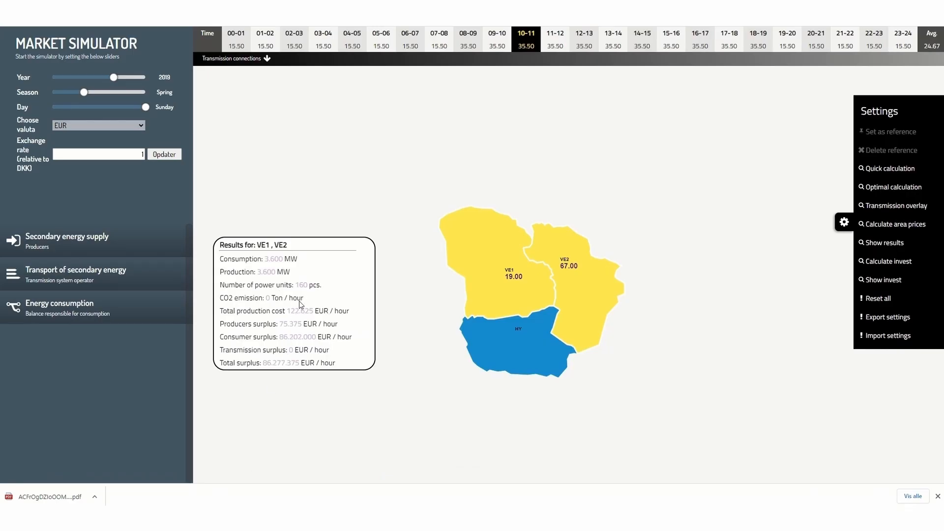
left_click(263, 515)
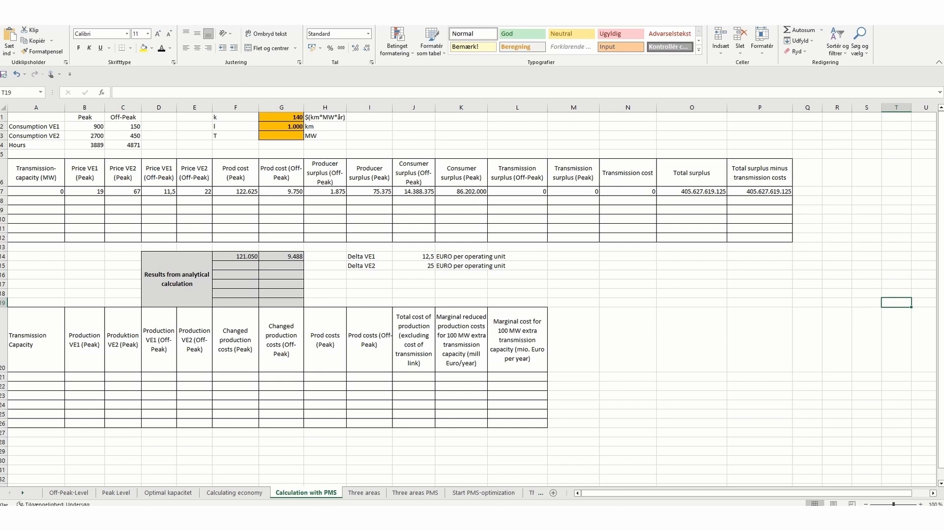
key("alt+Tab")
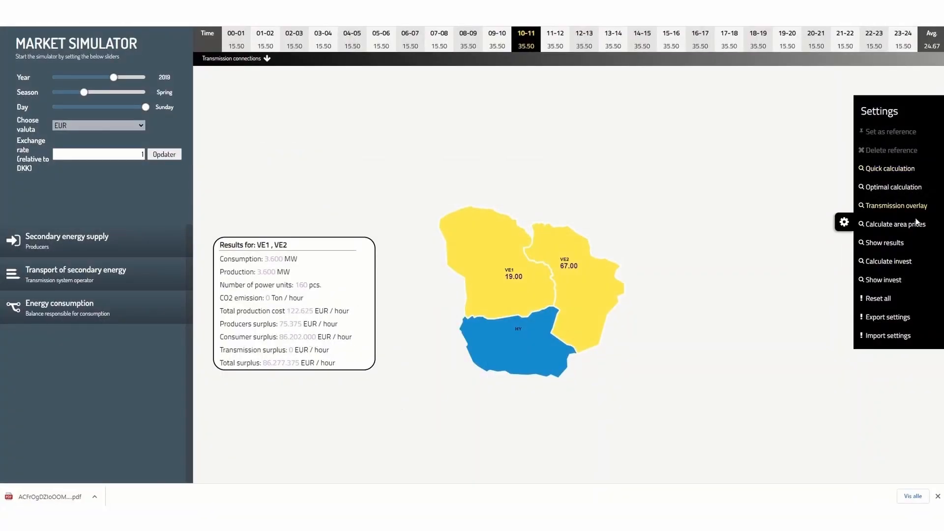
- Switch the Market Simulator to off-peak hour 02-03, run a quick calculation and show the results for VE1 and VE2
left_click(885, 242)
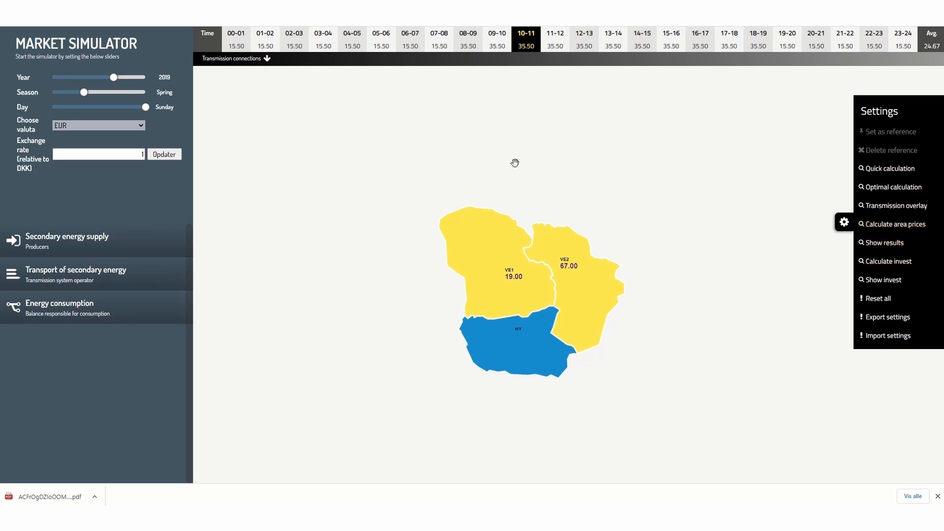
left_click(296, 42)
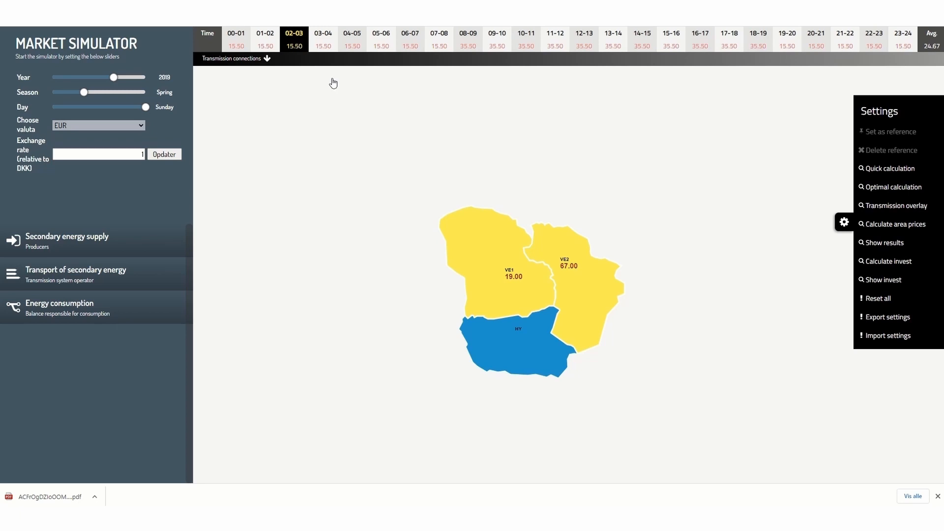
left_click(878, 167)
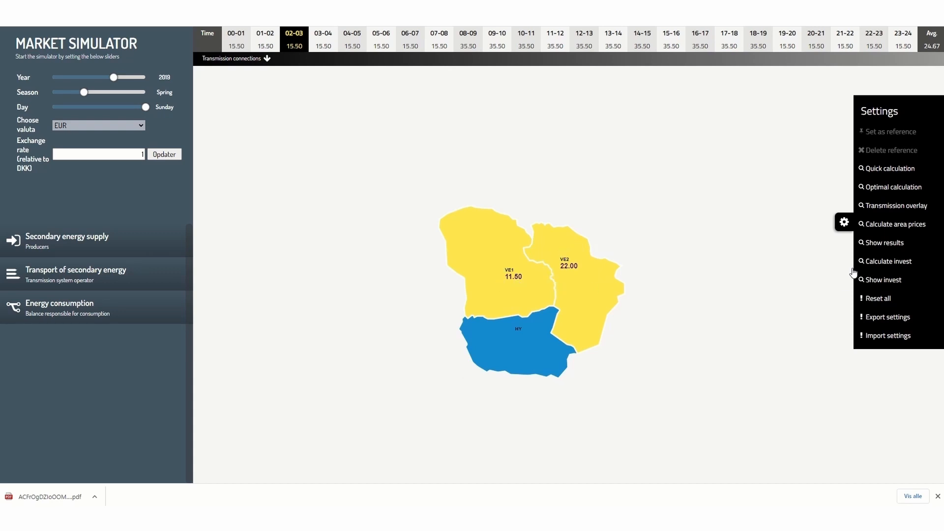
left_click(876, 244)
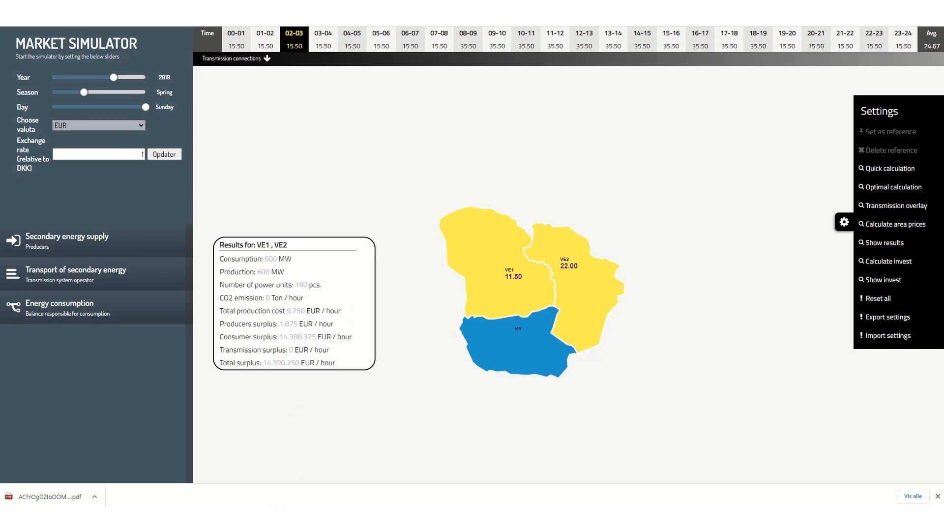
- Compare the simulator's hour 02-03 results with the off-peak values in the zero-capacity row of the Excel sheet
key("alt+Tab")
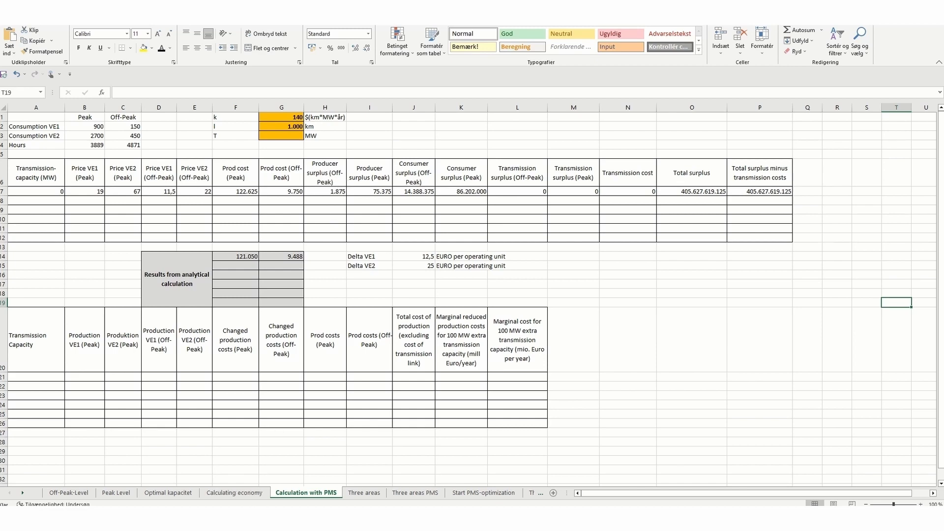
key("alt+Tab")
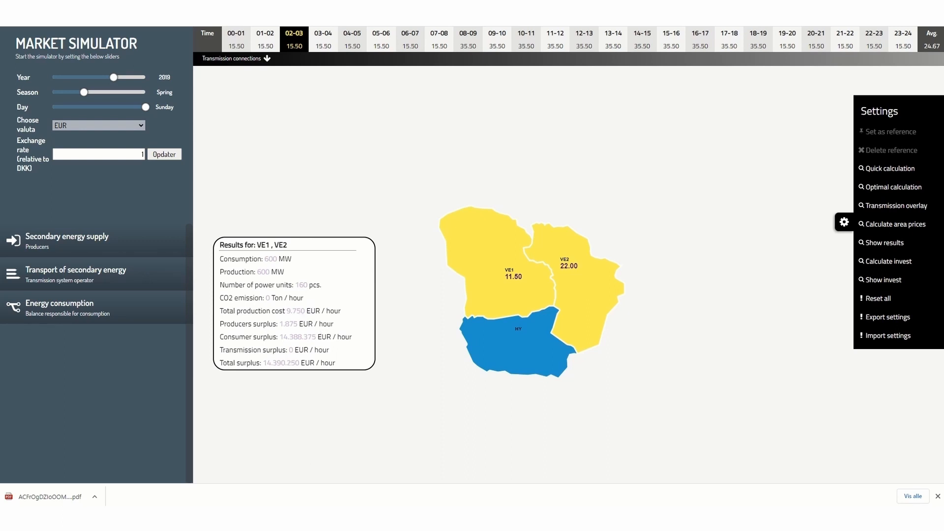
mouse_move(255, 515)
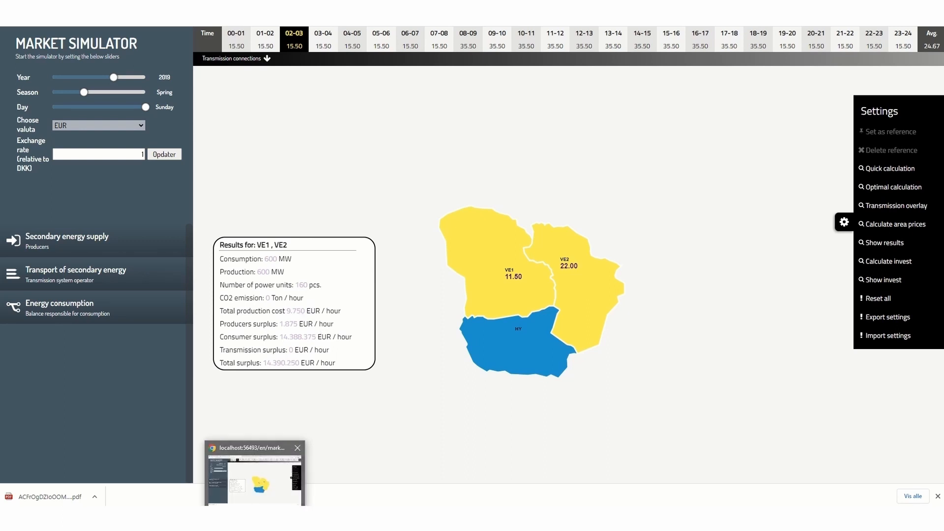
left_click(268, 516)
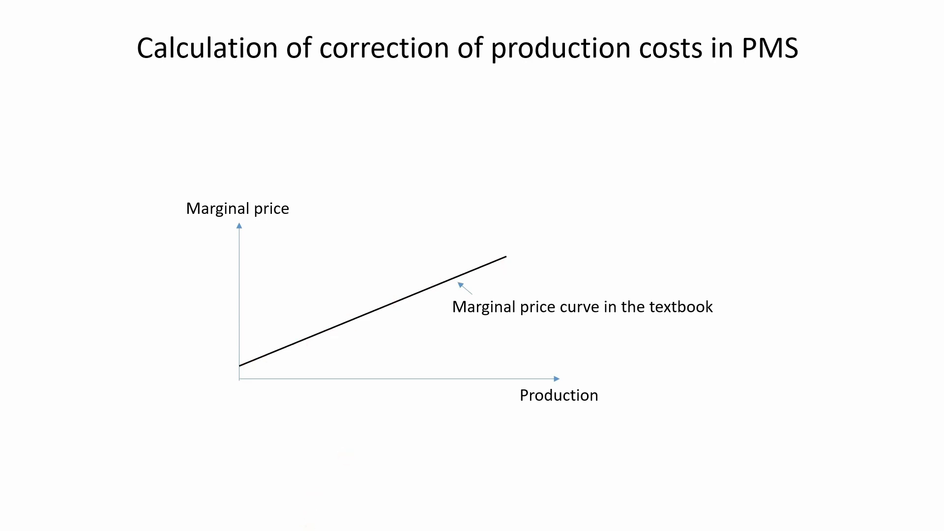
key("Right")
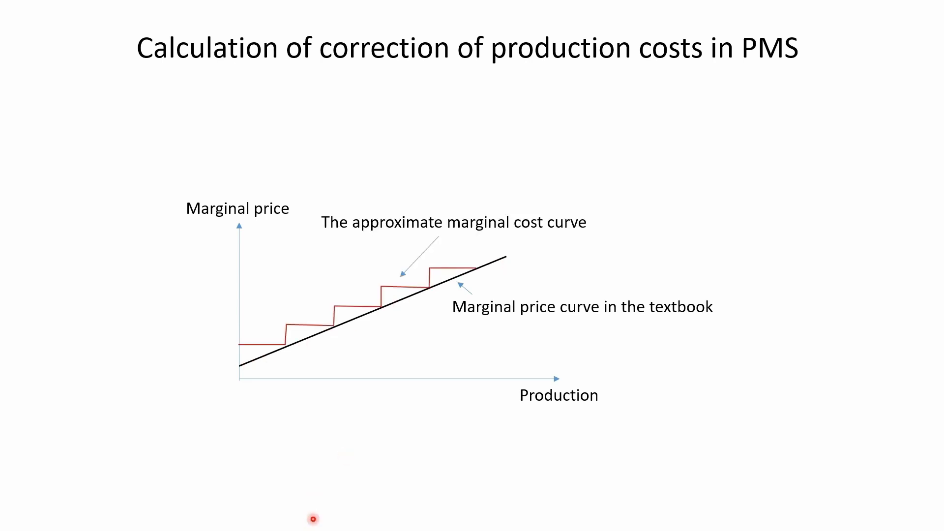
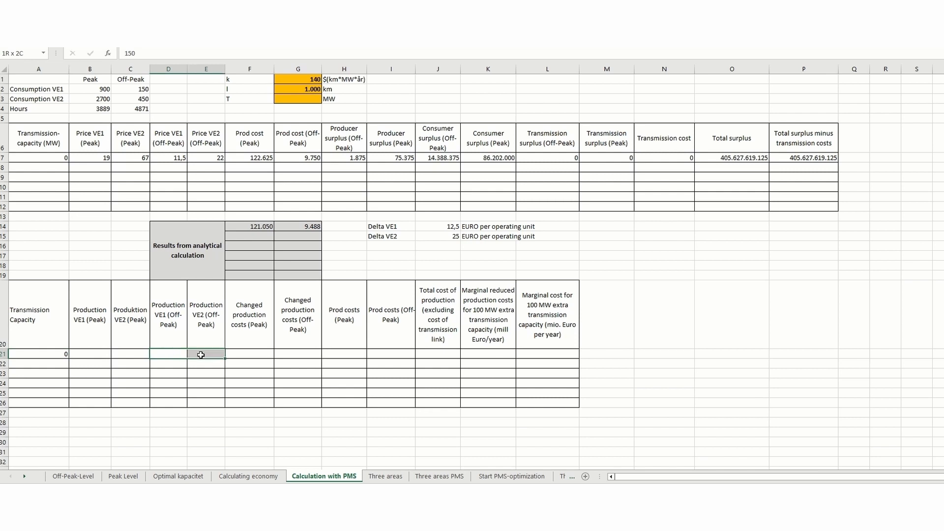
- In Excel row 21, reveal the off-peak productions 150 and 450 and the off-peak cost formulas in G21 and I21
type("150\t450")
left_click(297, 354)
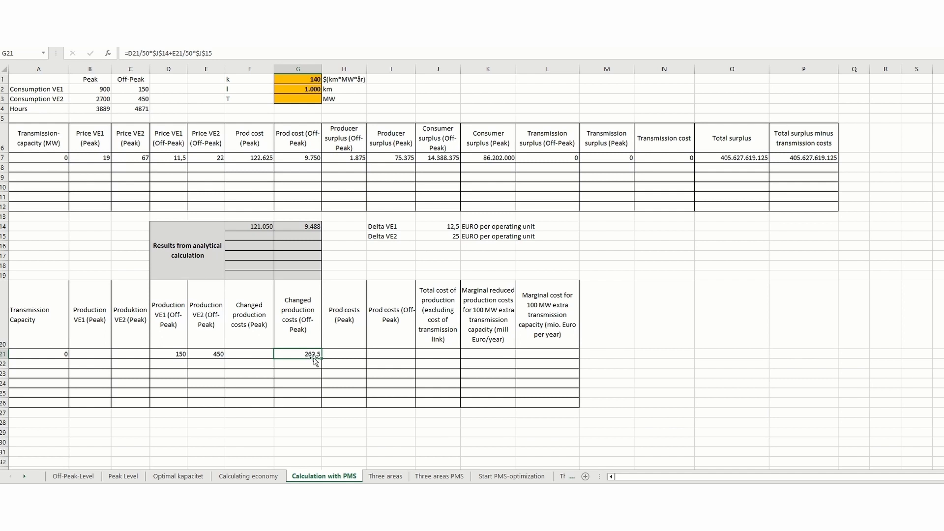
left_click(393, 358)
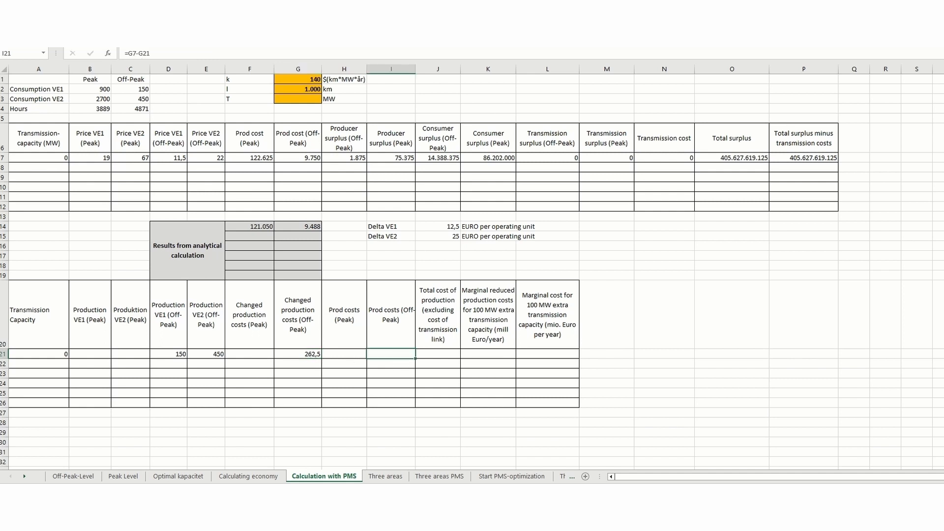
left_click(131, 19)
- Apply the dark font colour to A21:L21 to reveal the rest of the zero-capacity row
mouse_move(38, 354)
left_mouse_down()
mouse_move(128, 363)
mouse_move(406, 356)
mouse_move(497, 337)
mouse_move(554, 356)
left_mouse_up()
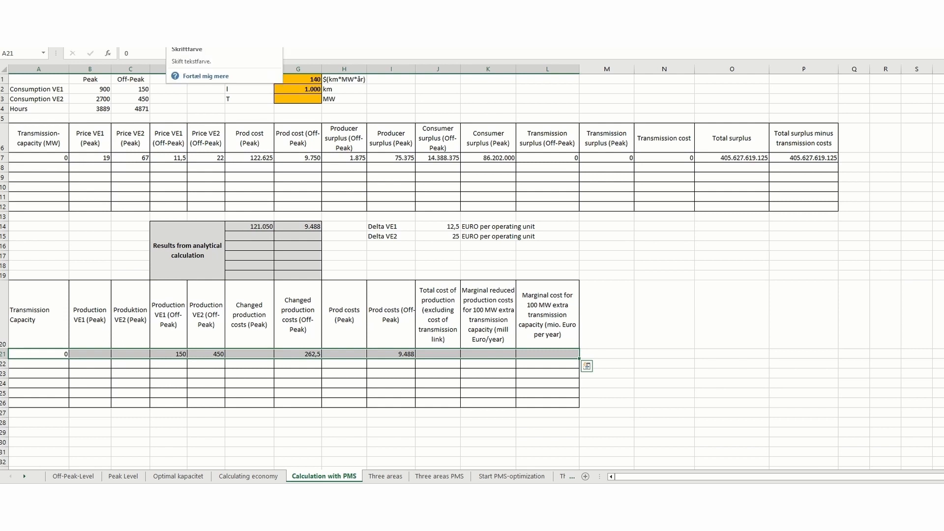
left_click(171, 25)
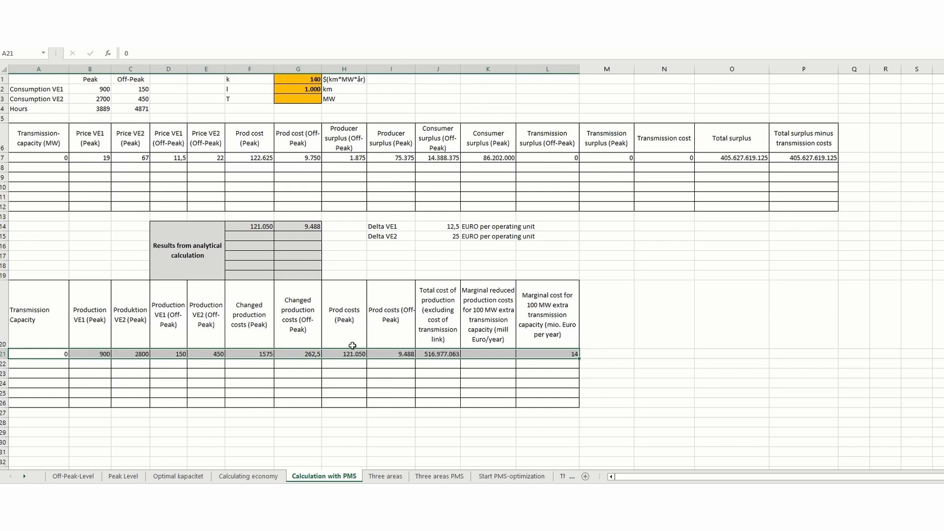
left_click(354, 373)
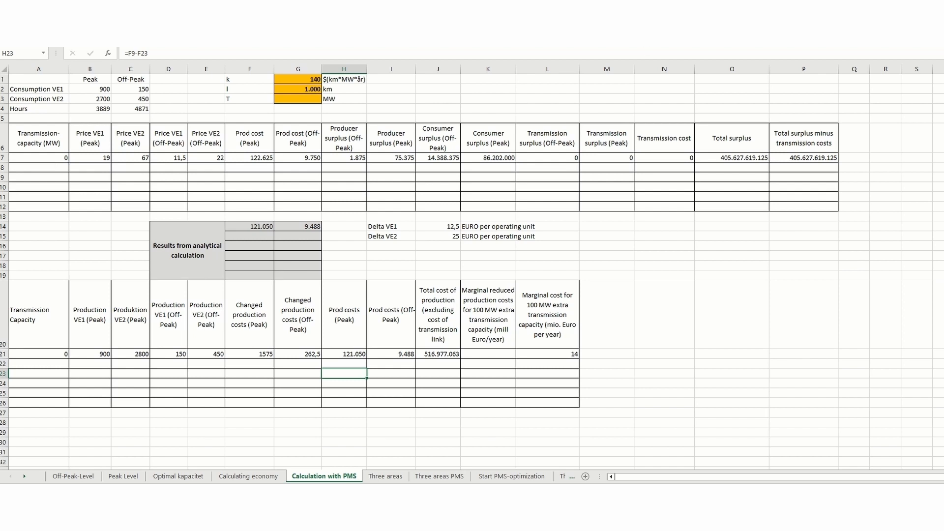
- In the Market Simulator, start establishing a new transmission connection from area VE1 to area VE2
key("alt+Tab")
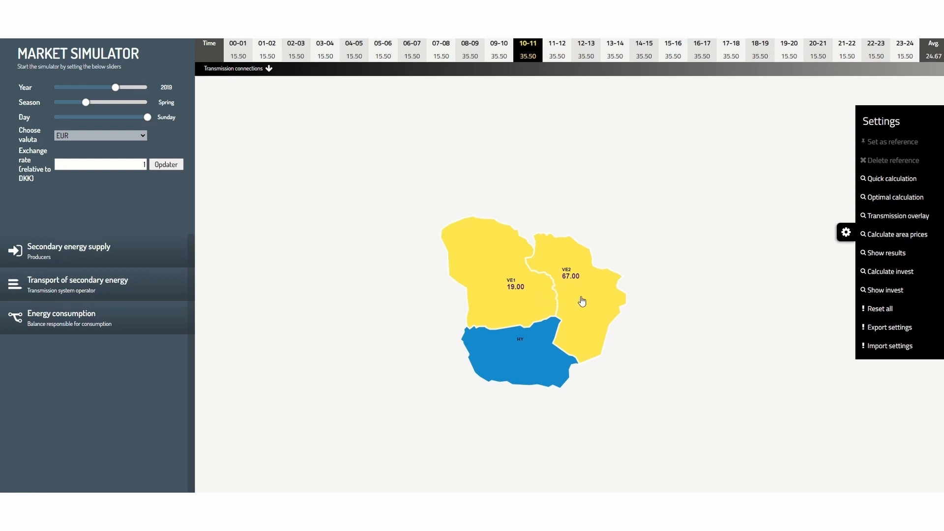
left_click(63, 289)
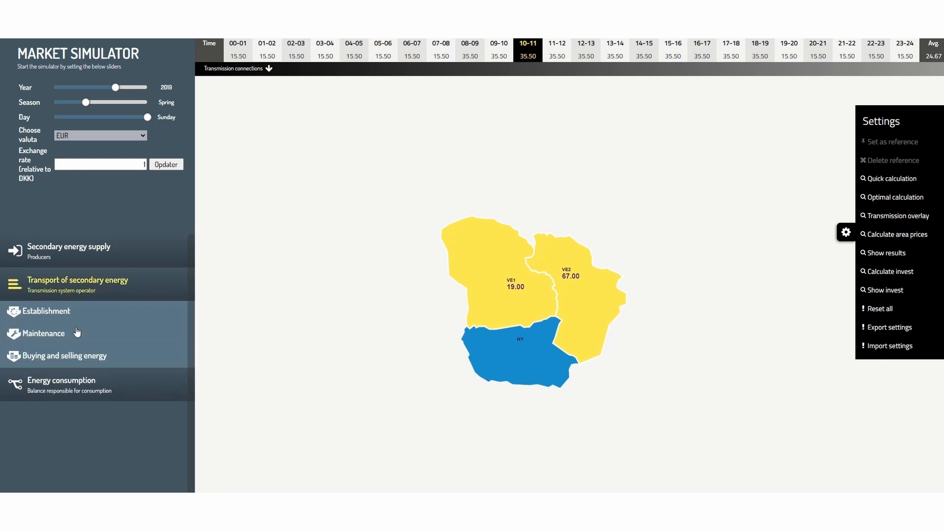
left_click(74, 311)
left_click(86, 332)
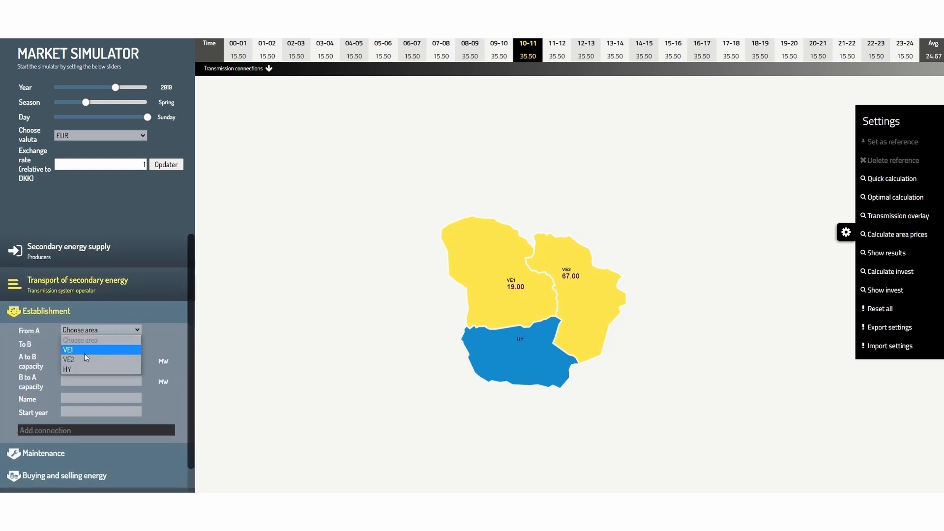
left_click(85, 349)
left_click(84, 347)
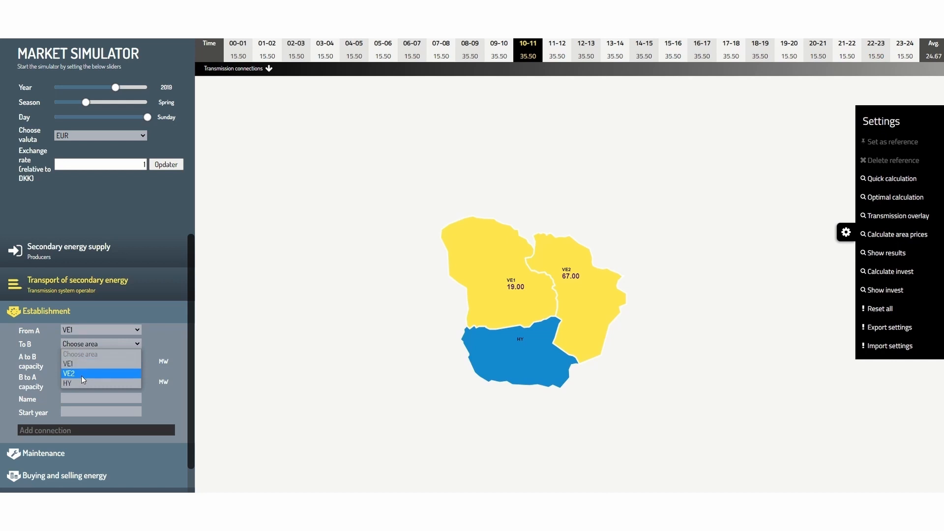
left_click(81, 375)
- Set both directions' capacity to 100 MW, the name to VE1-VE2 and the start year to 2000, and add the connection
left_click(82, 361)
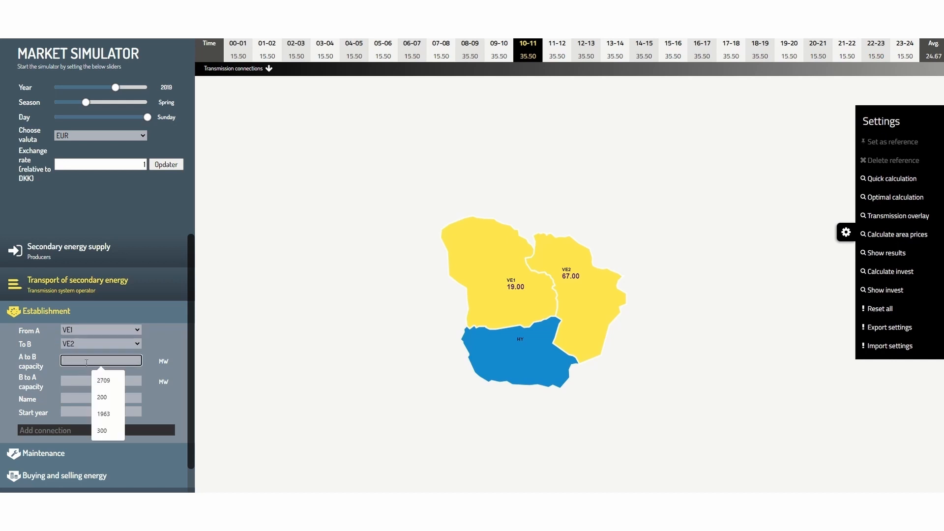
type("100")
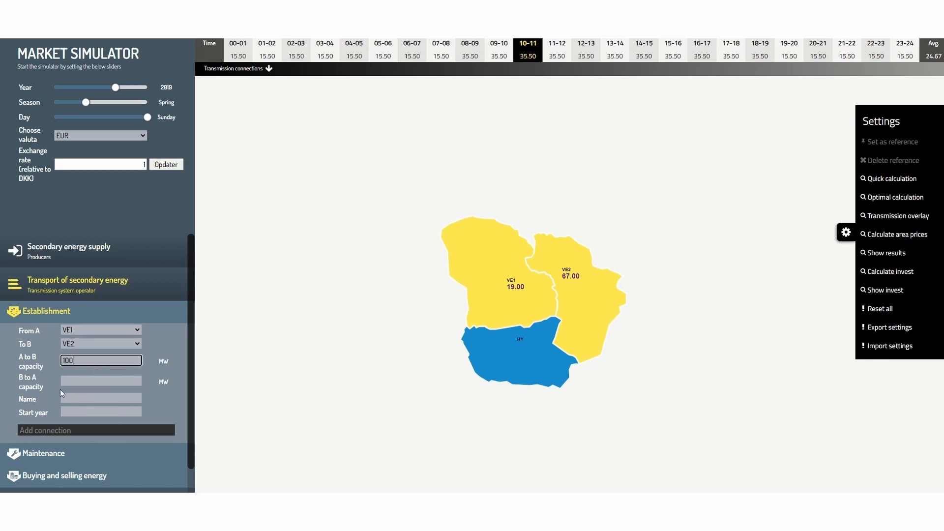
left_click(63, 380)
type("100")
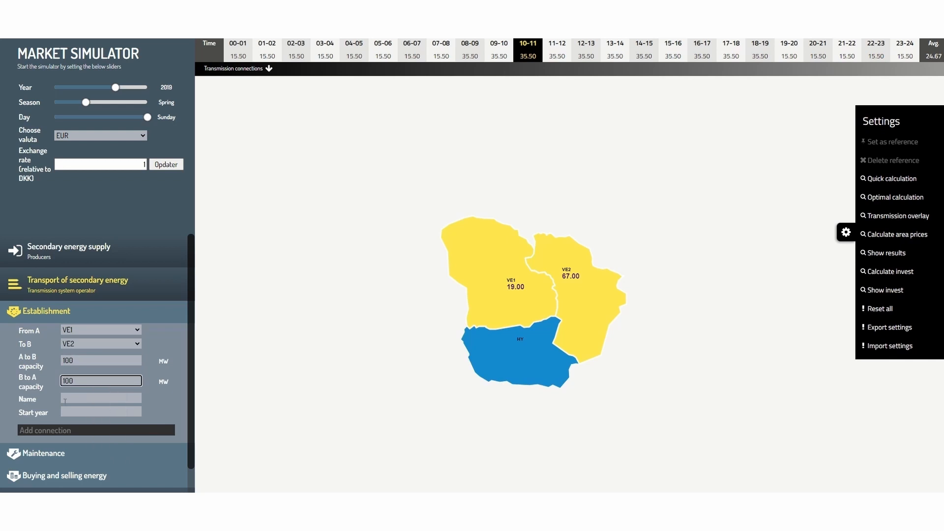
left_click(64, 400)
left_click(108, 417)
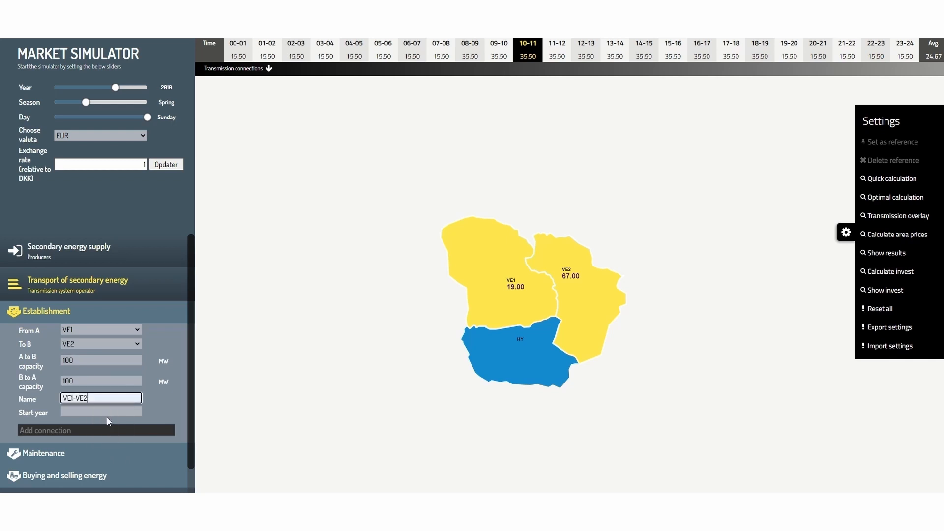
left_click(84, 414)
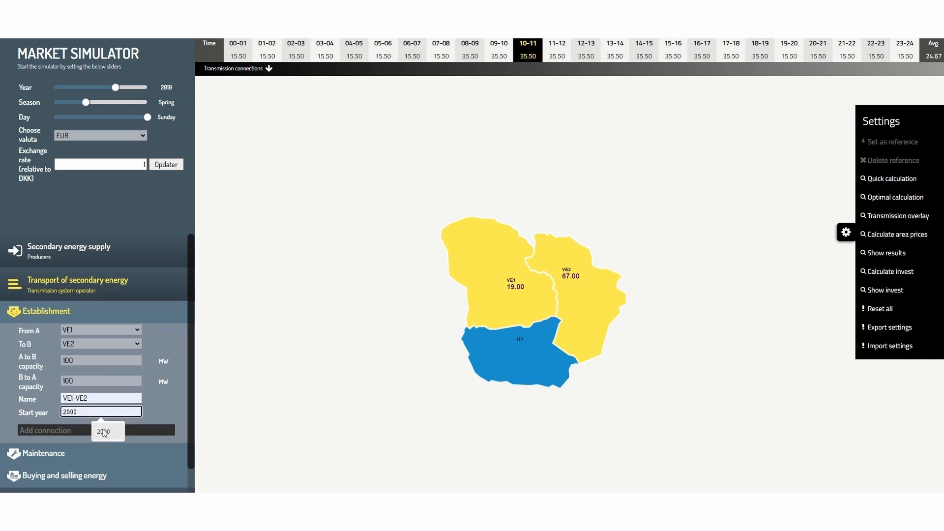
left_click(106, 434)
left_click(79, 431)
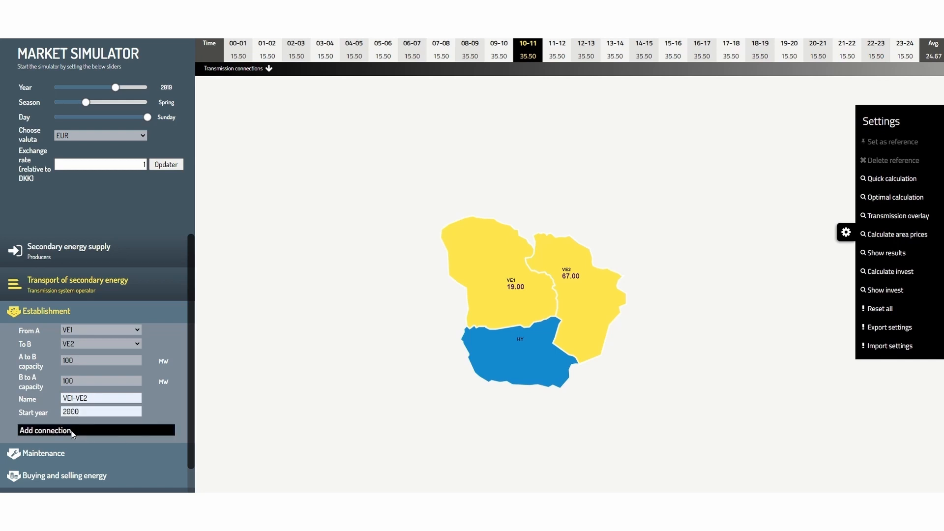
left_click(226, 70)
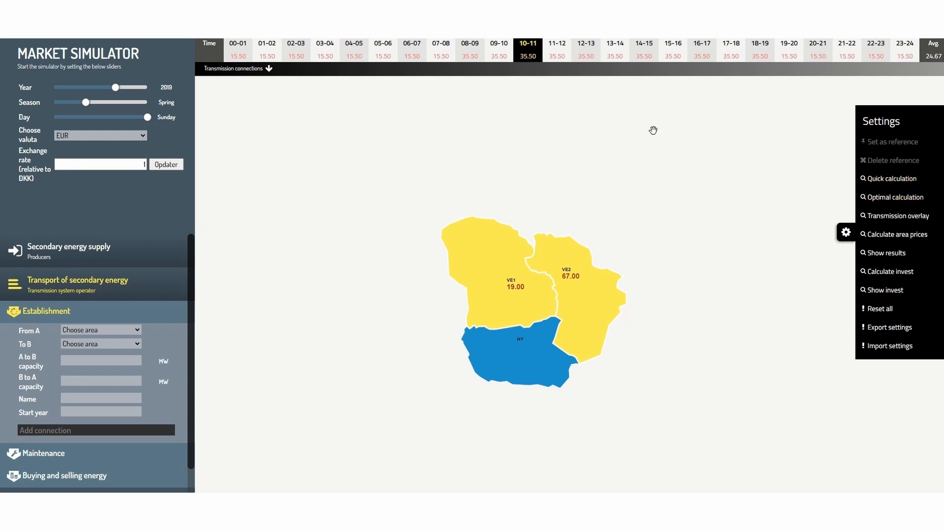
- Run a quick calculation with the new connection and show the hour 10-11 results for VE1 and VE2
left_click(878, 178)
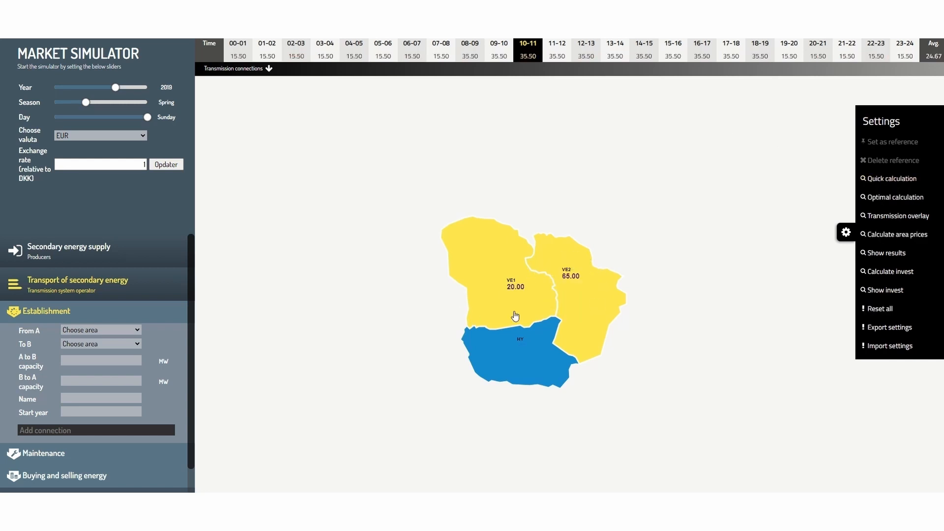
left_click(879, 257)
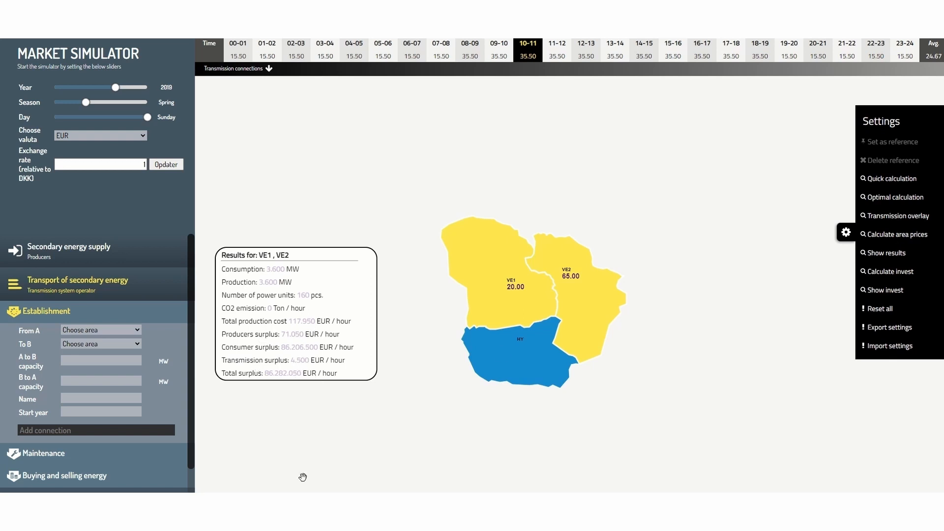
- Switch to the Excel workbook and apply the dark font colour to A8:P8 to reveal the 100 MW simulation results
mouse_move(212, 492)
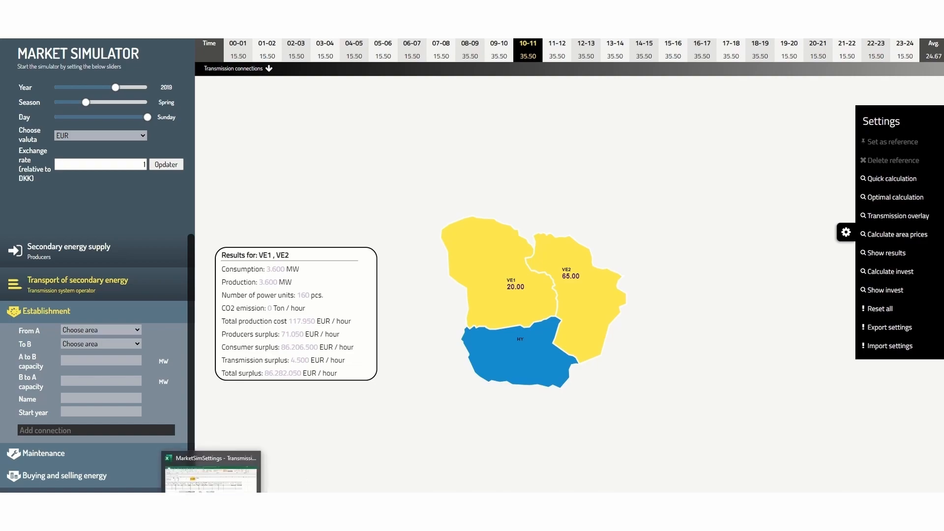
left_click(212, 474)
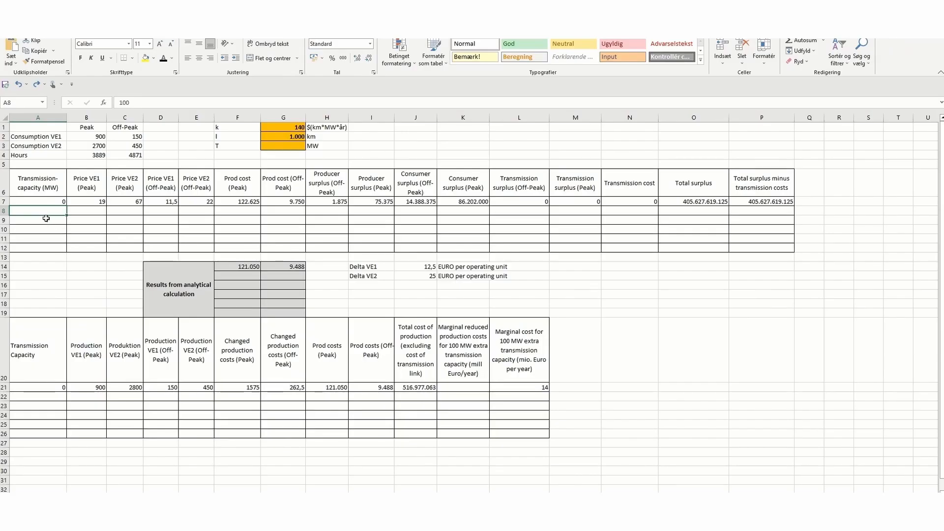
left_click_drag(42, 211, 793, 210)
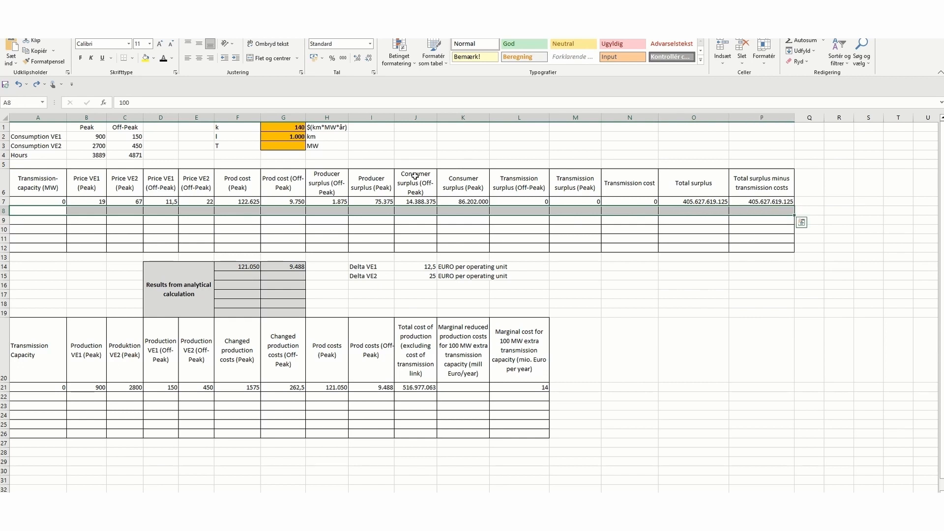
left_click(163, 58)
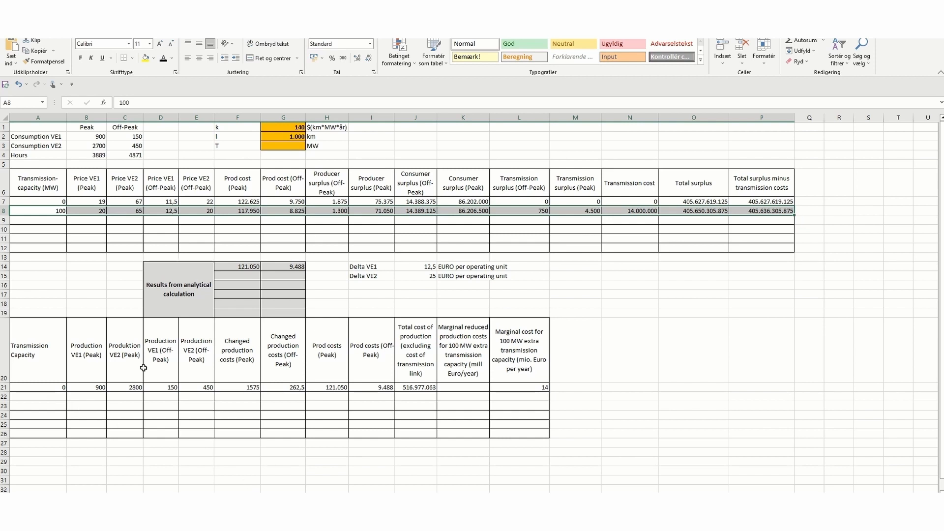
- Apply the dark font colour to F15:G15 and A22:L22 to reveal the 100 MW analytical results and cost row
left_click_drag(238, 276, 266, 276)
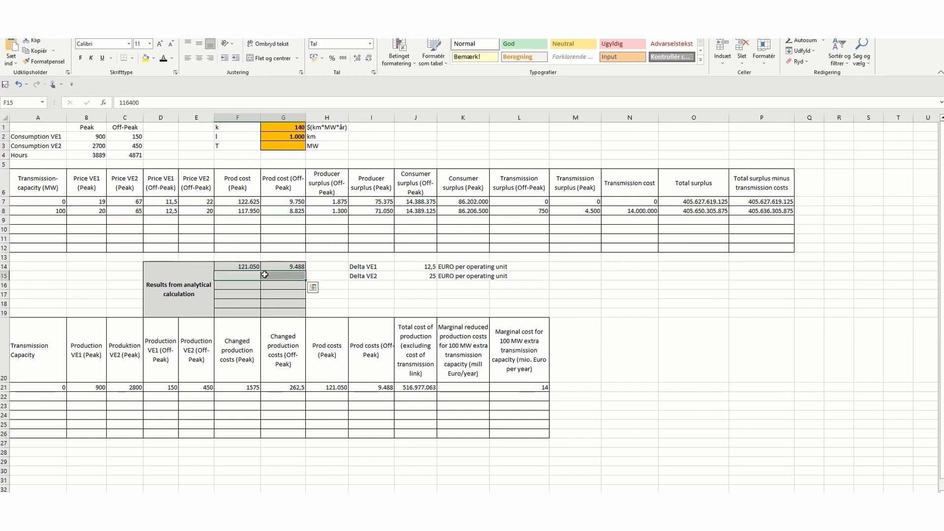
left_click(166, 63)
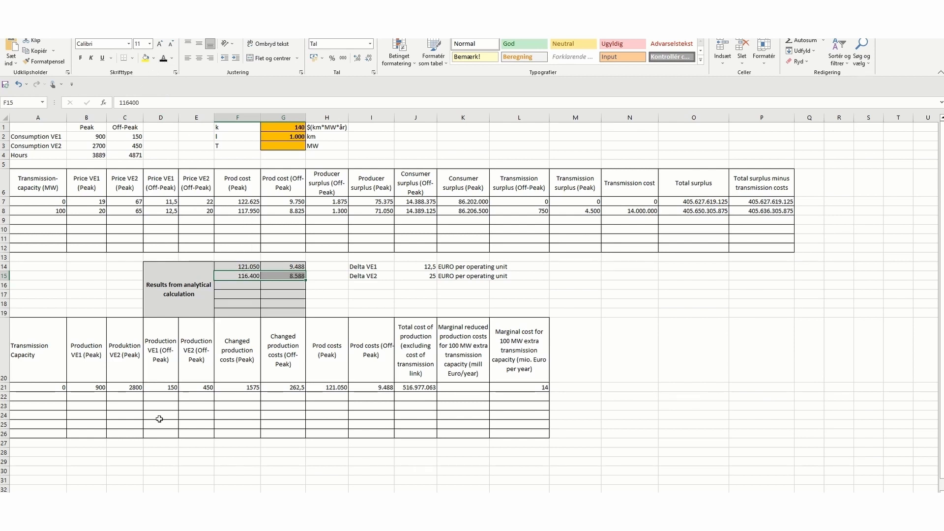
left_click_drag(44, 395, 503, 398)
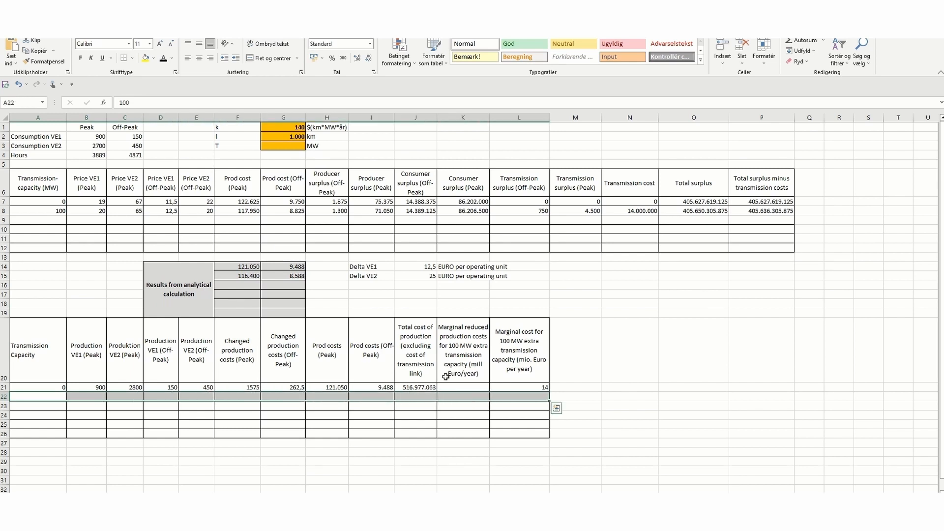
left_click(163, 59)
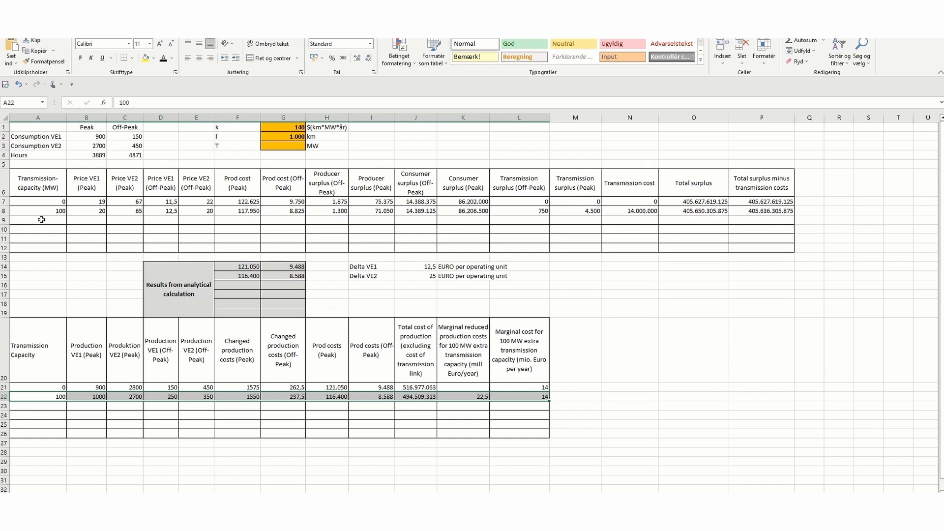
- Apply the dark font colour to A9:P12 and F16:G20 to reveal the simulation and analytical results for 200 to 500 MW
left_click_drag(38, 219, 755, 249)
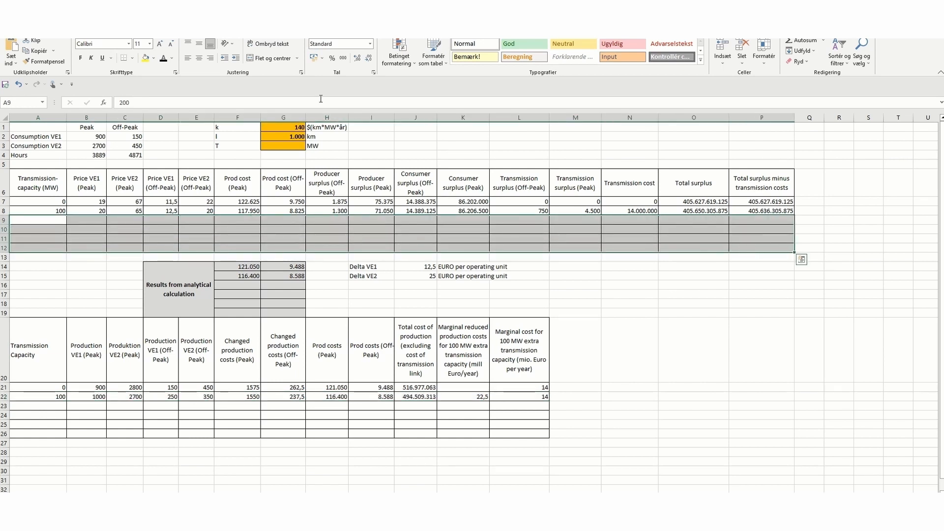
left_click(162, 60)
left_click_drag(233, 285, 278, 379)
left_click(162, 58)
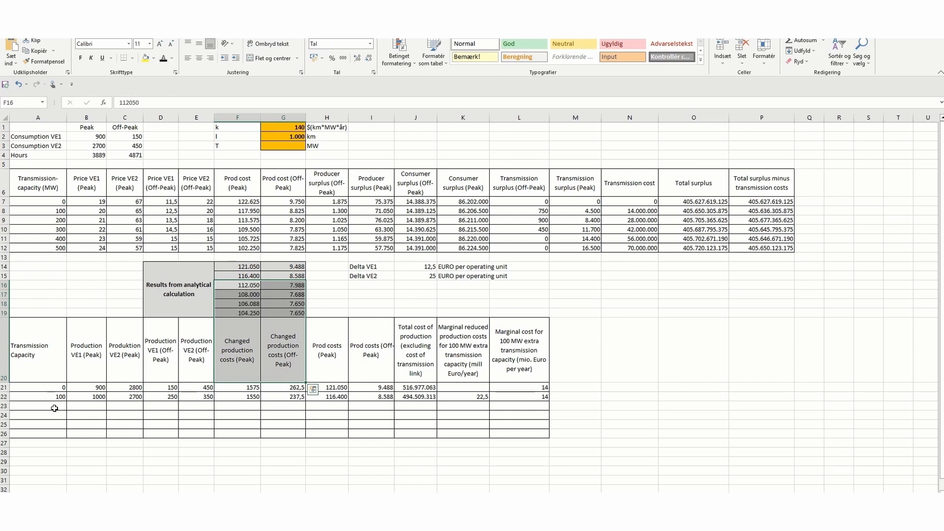
- Apply the dark font colour to A23:L26 to reveal the production and marginal cost rows for 200 to 500 MW
left_click_drag(54, 405, 509, 438)
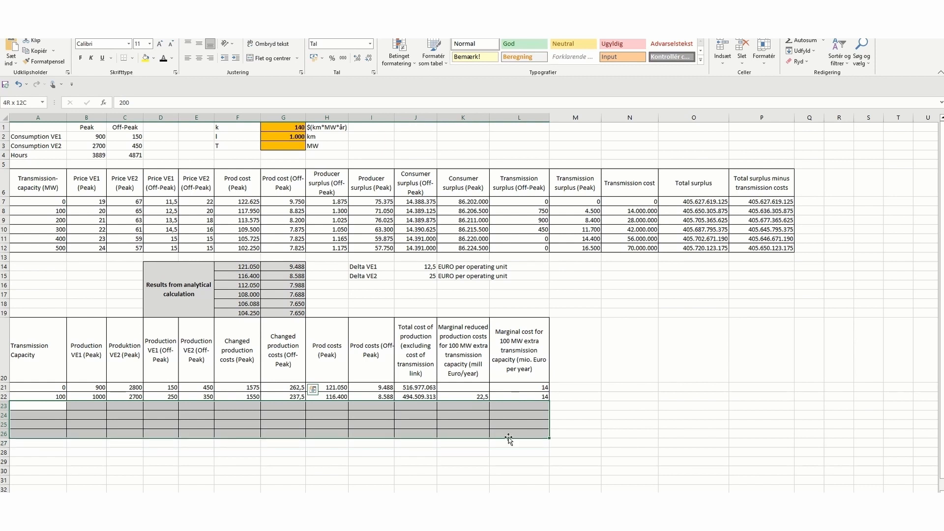
left_click(162, 58)
left_click(662, 414)
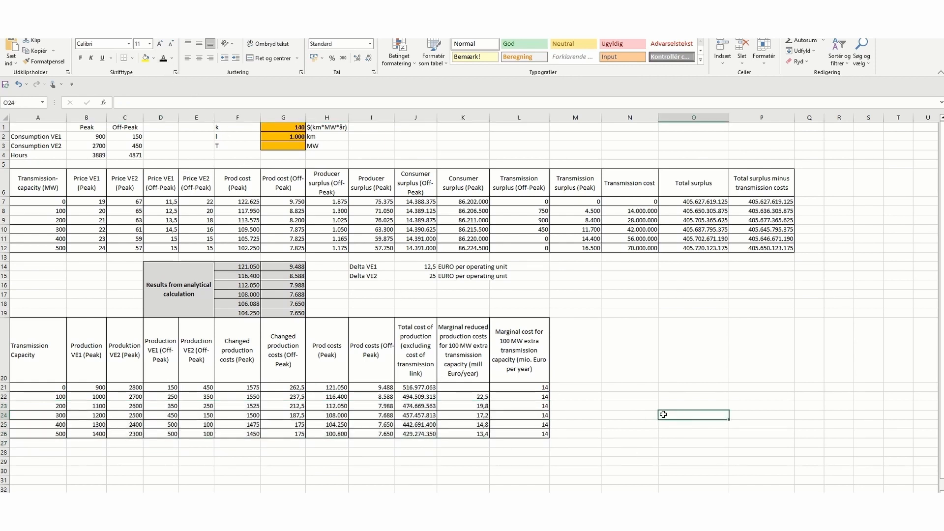